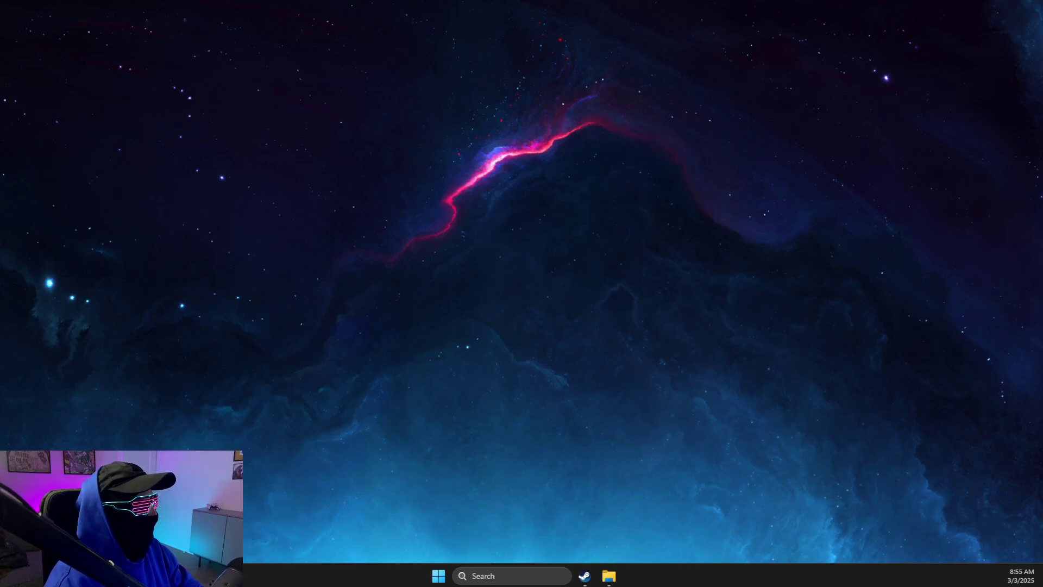
# Filter Task Manager's processes for 'riot' to confirm no Riot process is running.
pyautogui.click(510, 574)
pyautogui.write('task')
pyautogui.click(513, 239)
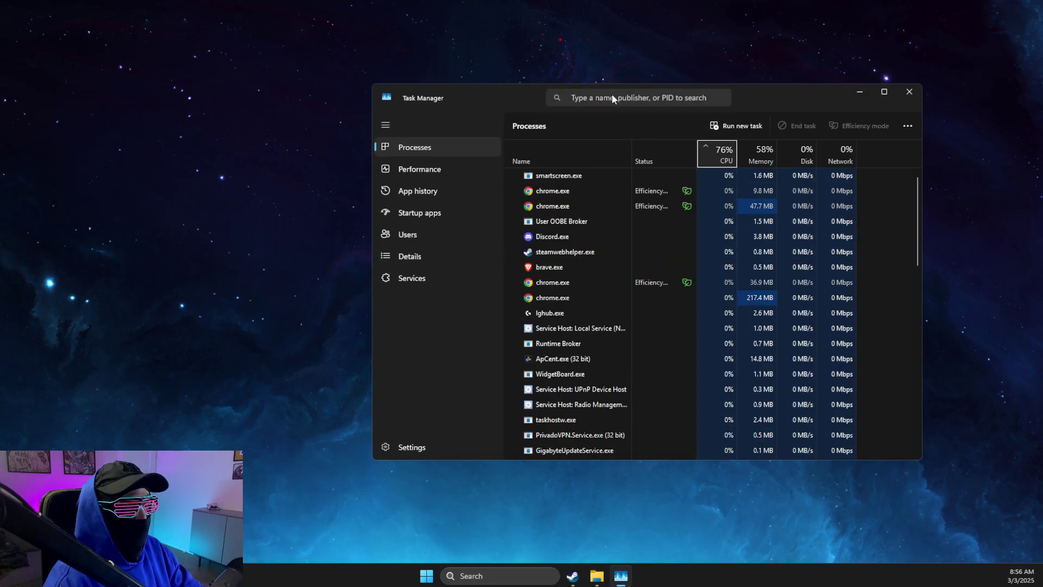
pyautogui.click(637, 97)
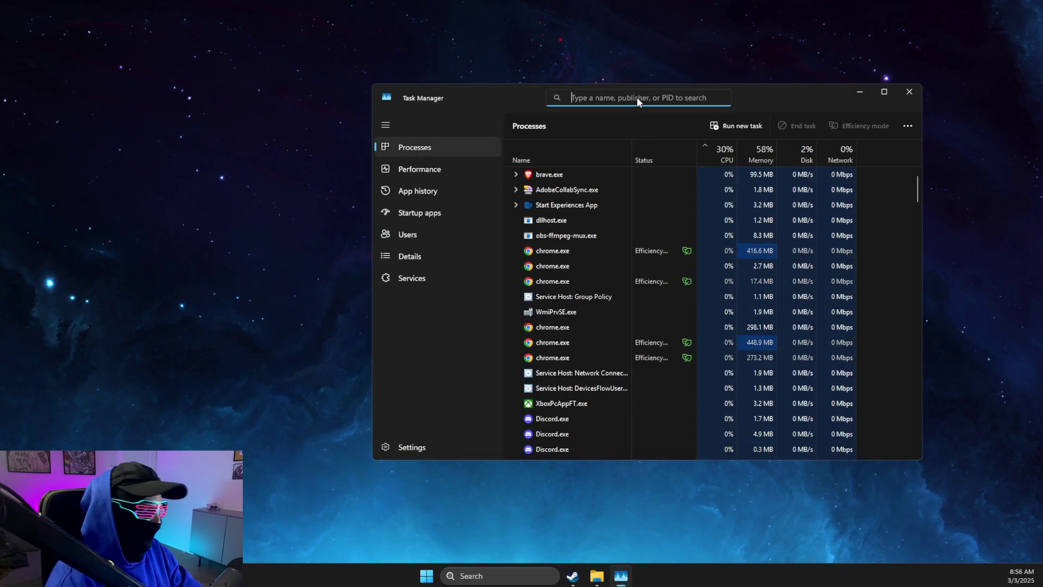
pyautogui.write('riot')
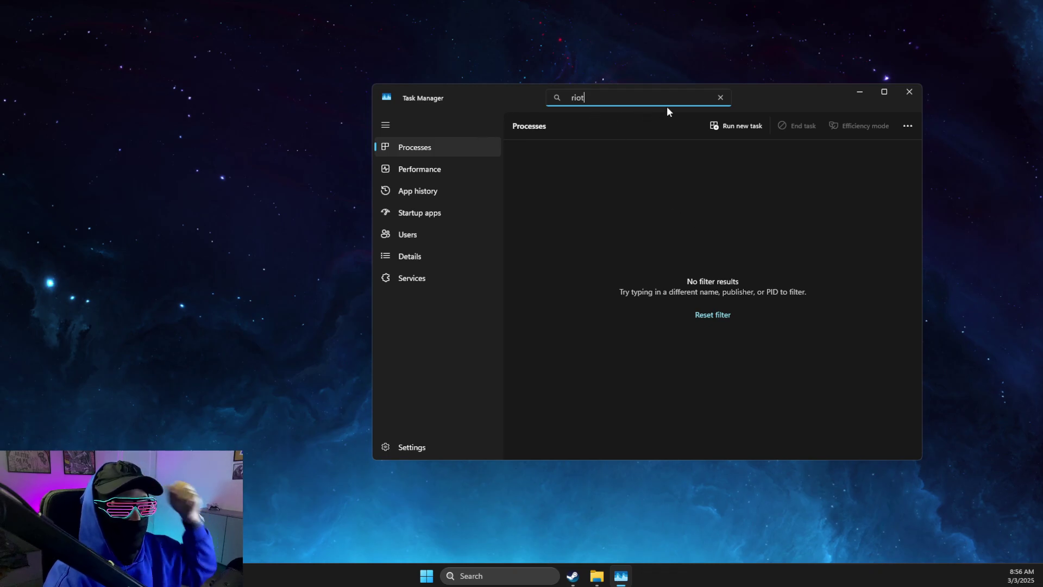
# Open the Services app through Windows search.
pyautogui.click(908, 92)
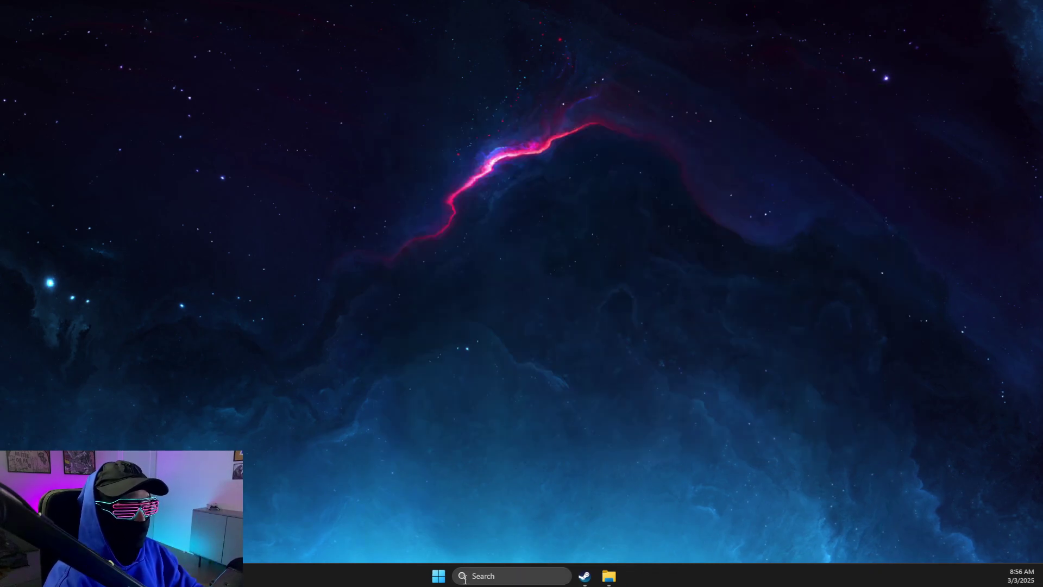
pyautogui.click(477, 577)
pyautogui.write('services')
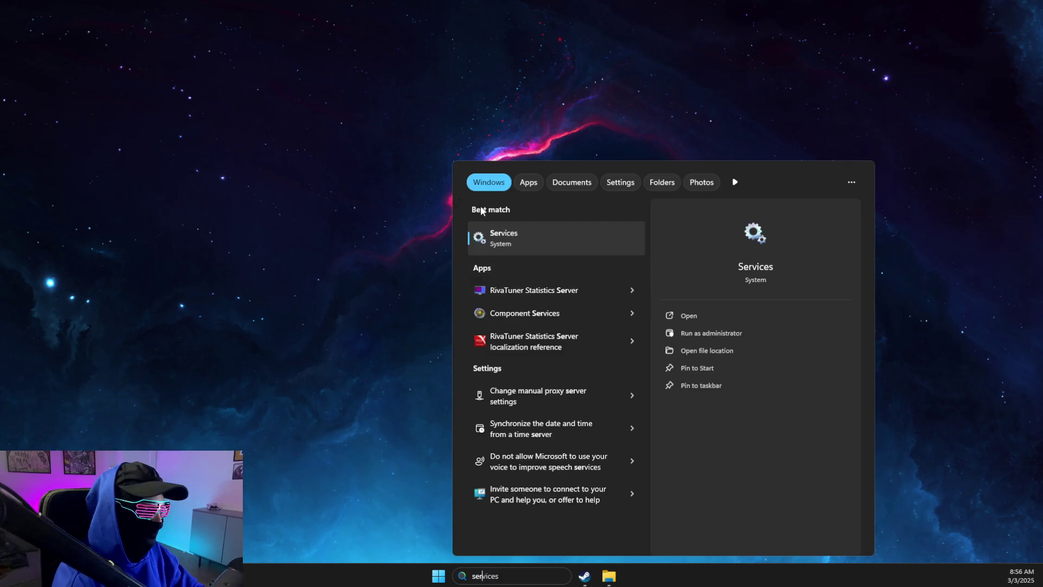
pyautogui.click(489, 237)
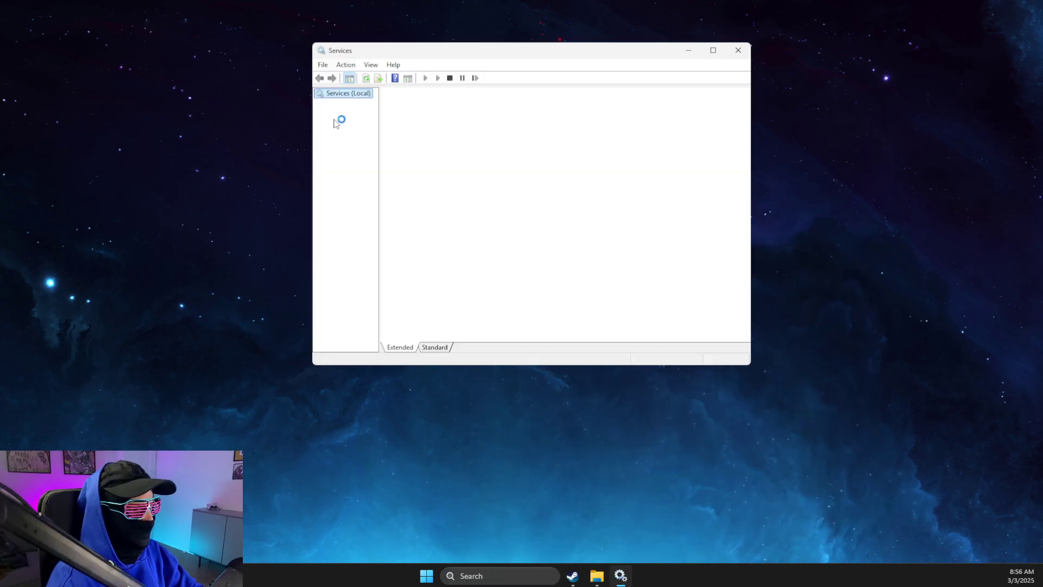
# Start the vgc service from its Properties dialog and confirm with OK.
pyautogui.click(532, 152)
pyautogui.press('v')
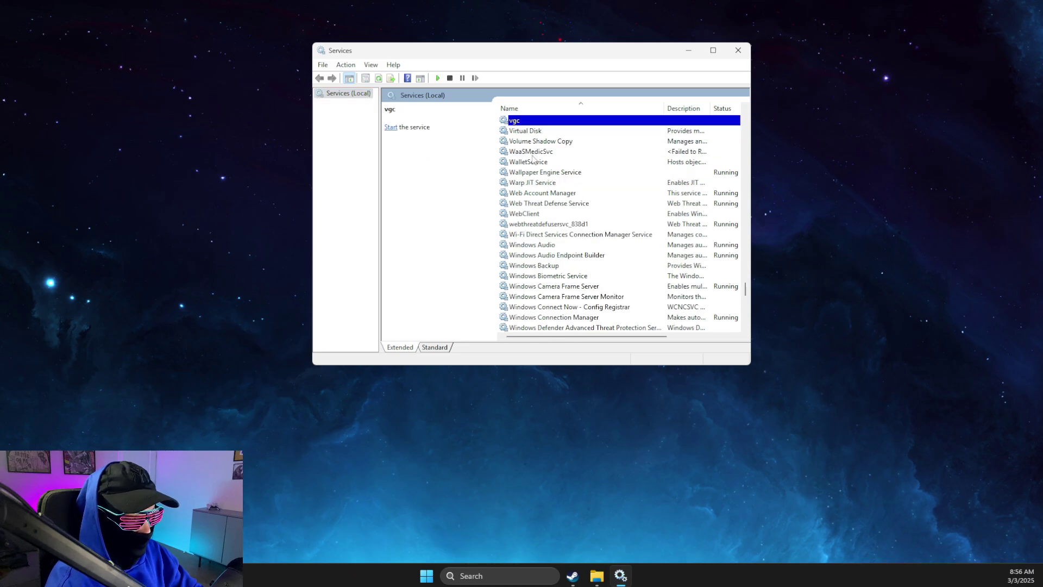
pyautogui.click(524, 131)
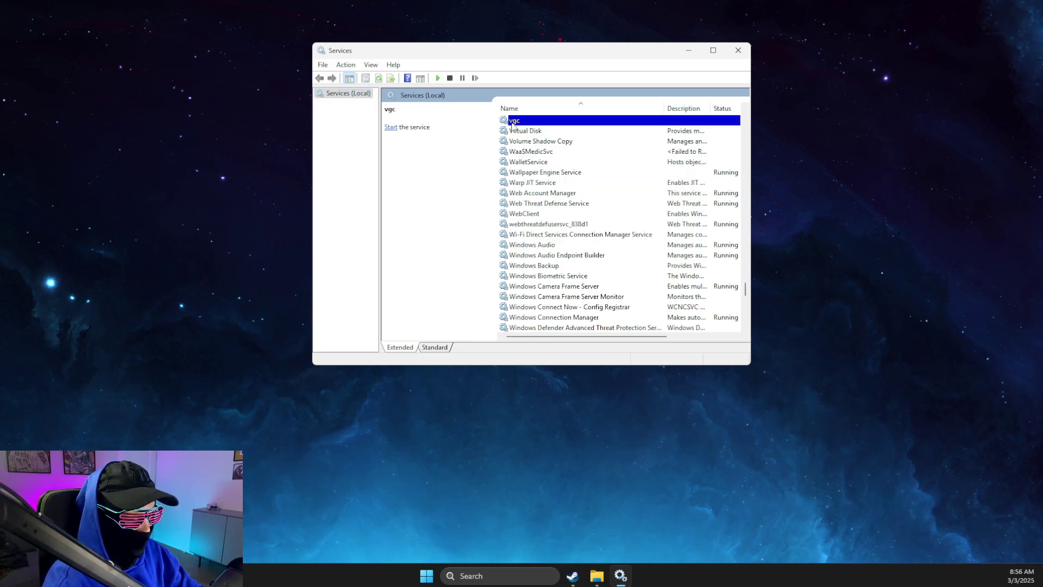
pyautogui.rightClick(510, 121)
pyautogui.click(550, 228)
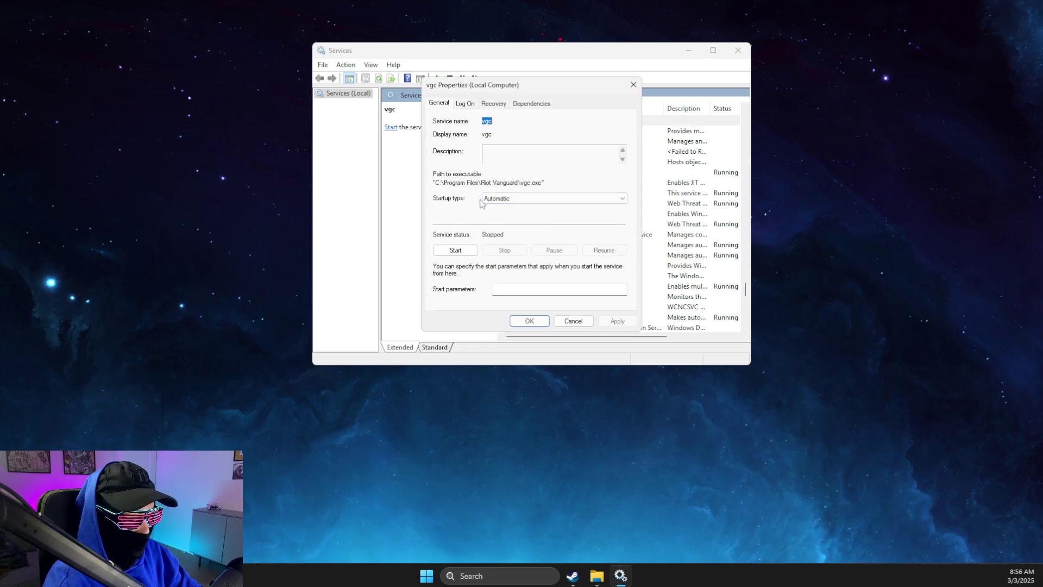
pyautogui.click(462, 249)
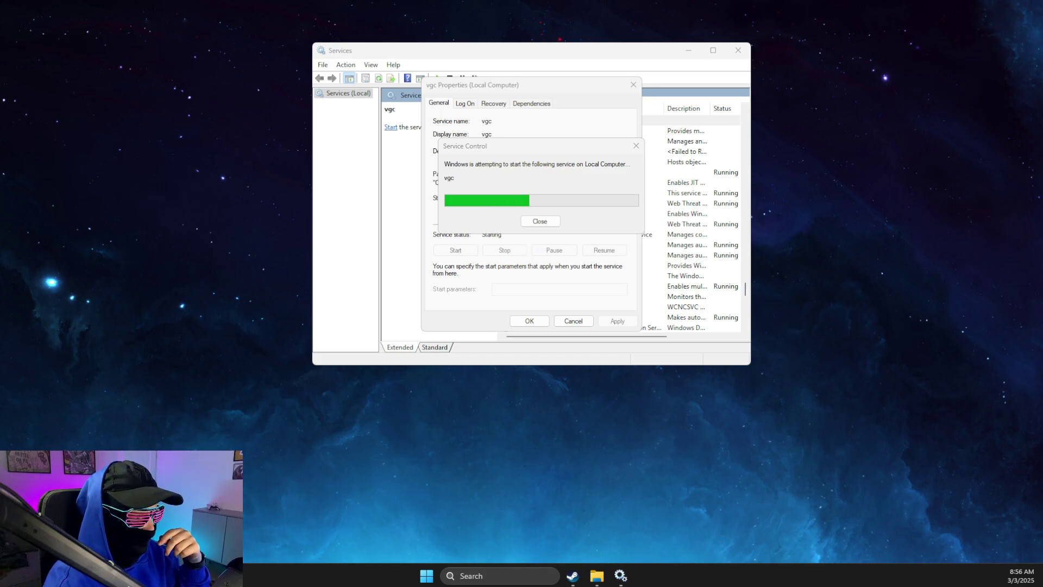
pyautogui.click(529, 320)
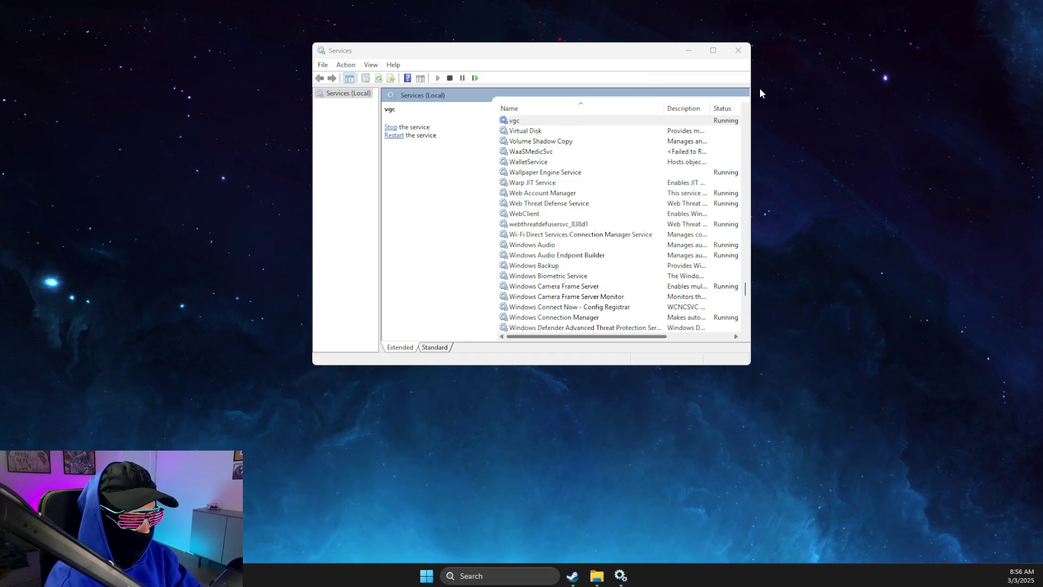
# Check in System Configuration's non-Microsoft services that vgc is enabled, then cancel unchanged.
pyautogui.click(738, 50)
pyautogui.click(500, 577)
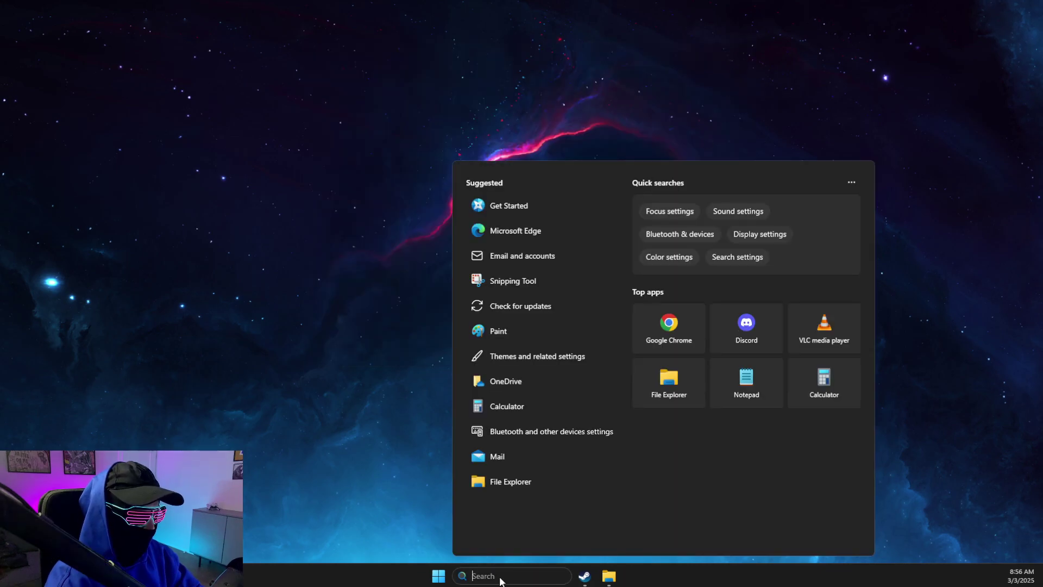
pyautogui.write('system information')
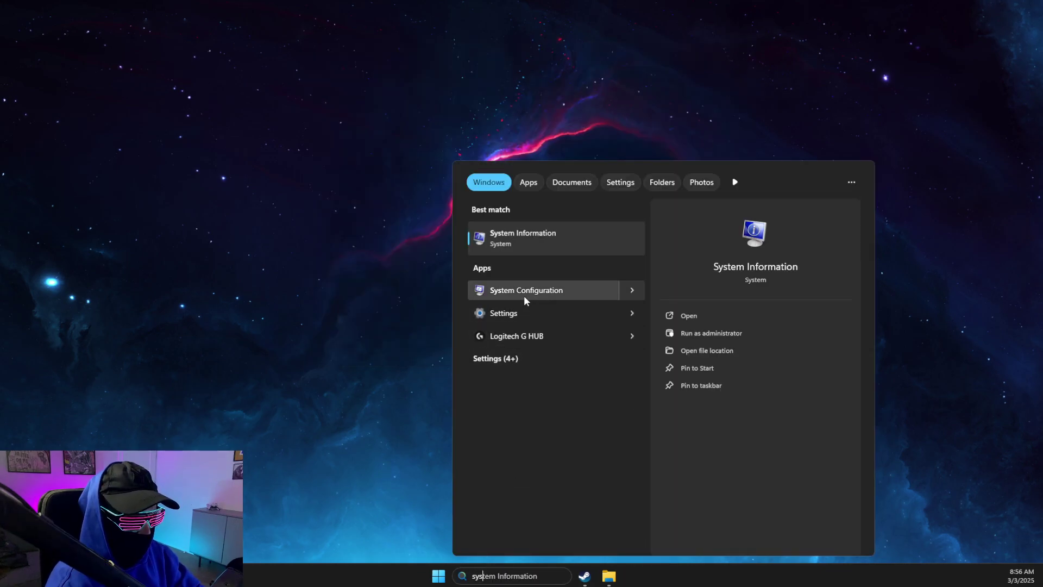
pyautogui.click(518, 291)
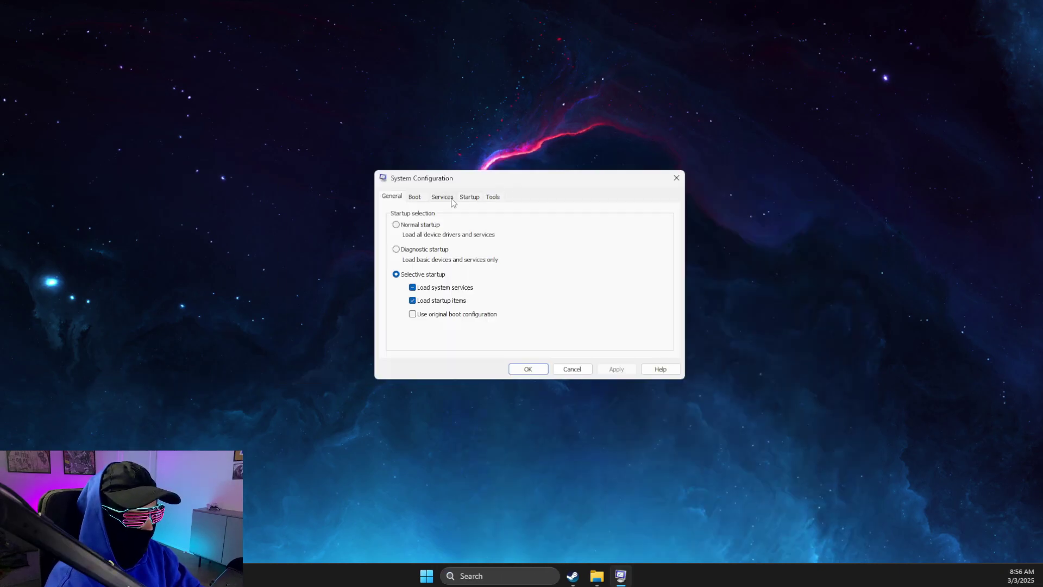
pyautogui.click(441, 197)
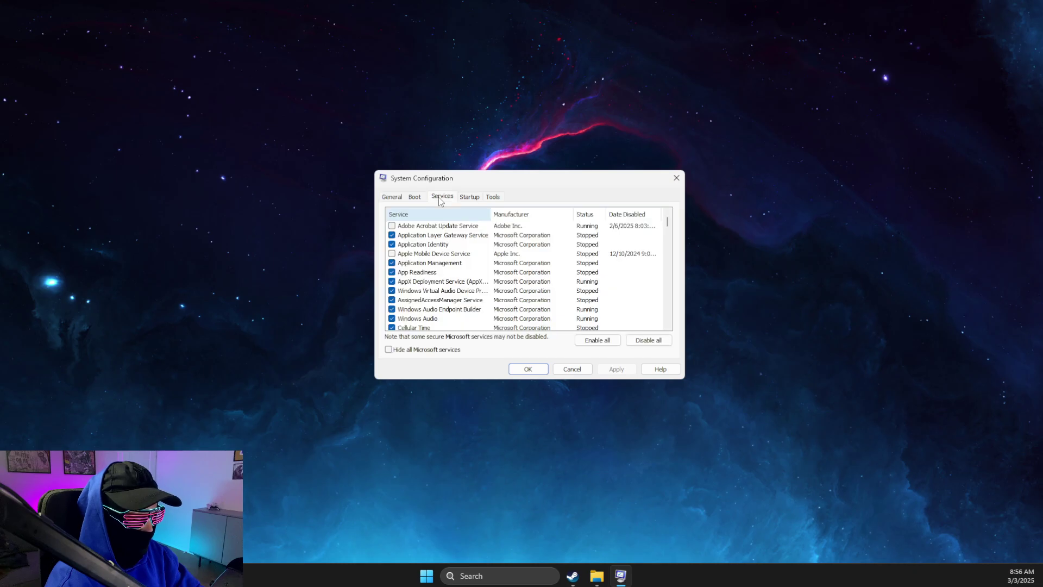
pyautogui.click(389, 353)
pyautogui.moveTo(668, 228); pyautogui.dragTo(668, 348)
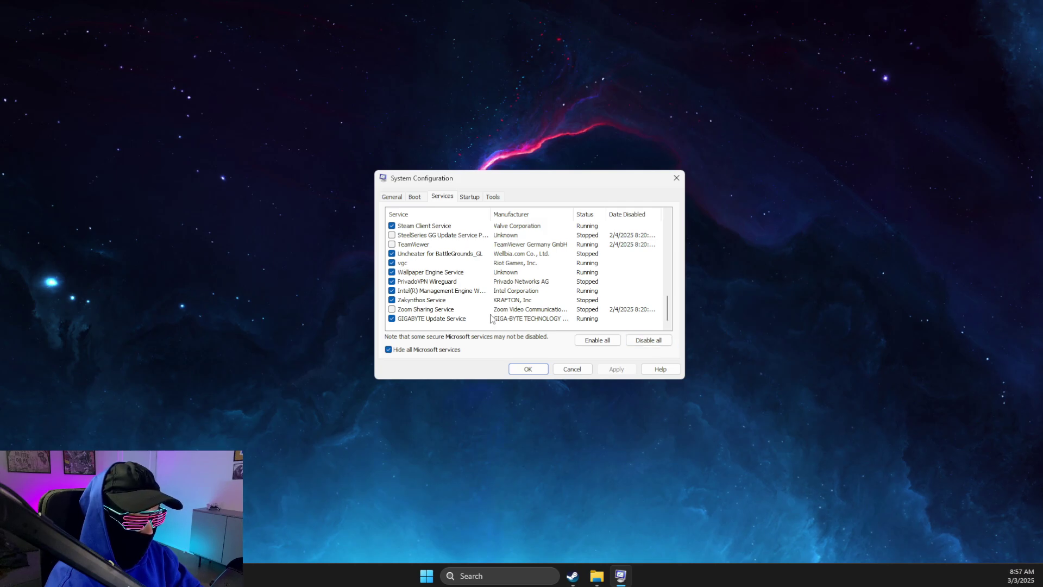
pyautogui.click(572, 368)
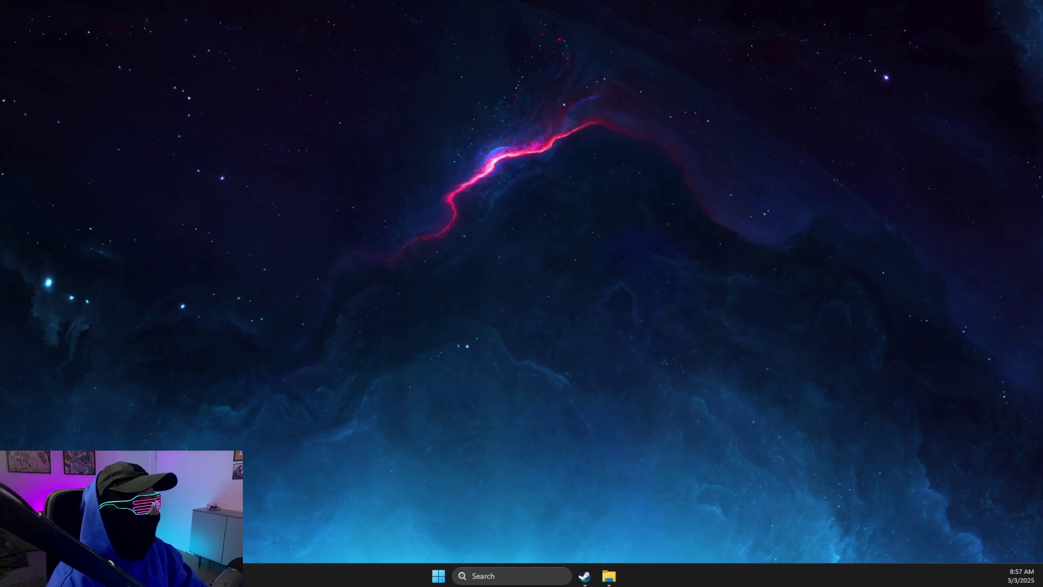
# Open the C:\Riot Games\Riot Client install folder and select its address-bar path.
pyautogui.click(486, 575)
pyautogui.write('riot')
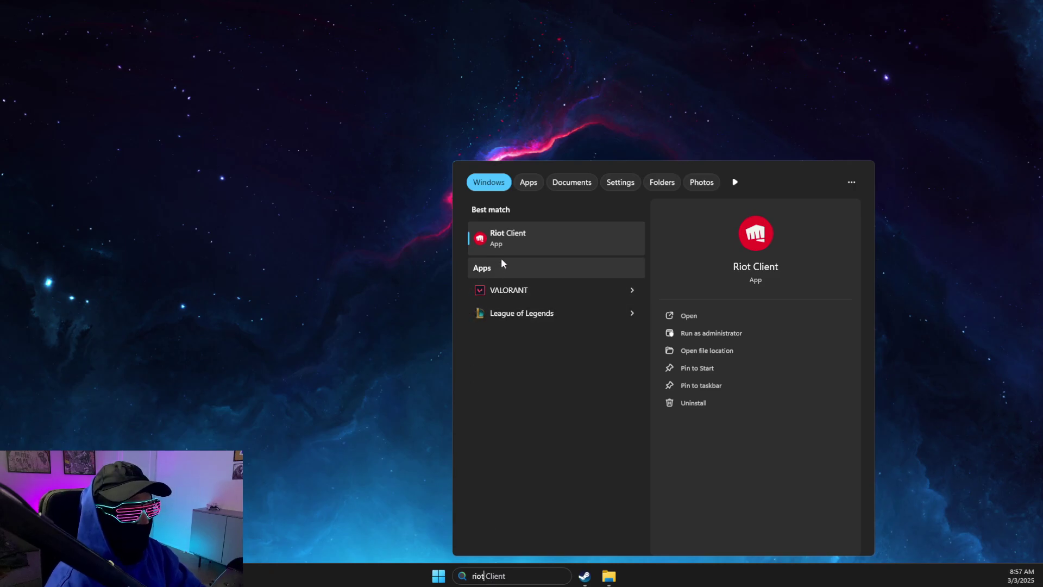
pyautogui.rightClick(516, 233)
pyautogui.click(546, 263)
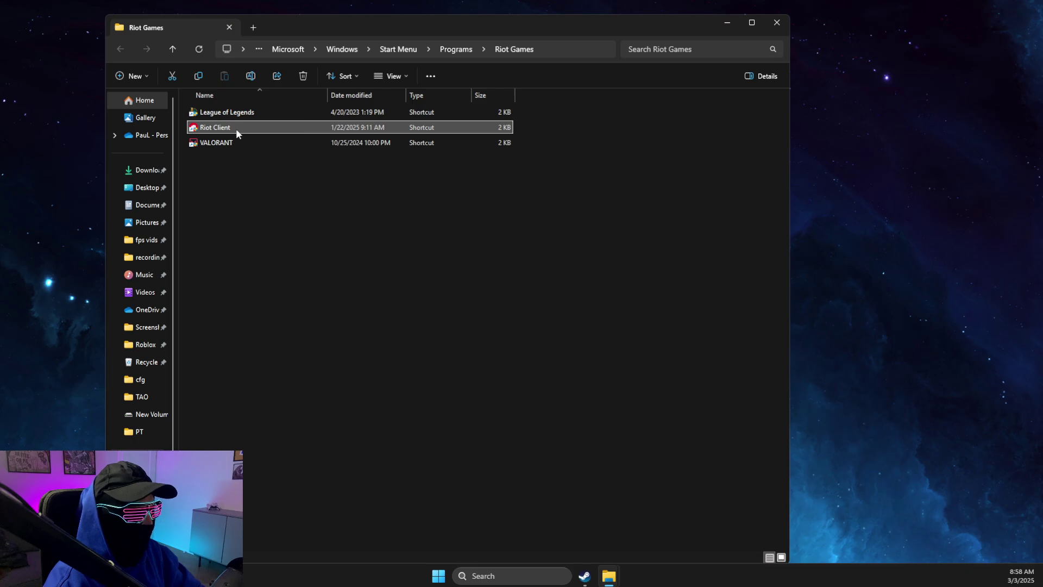
pyautogui.rightClick(236, 128)
pyautogui.click(294, 223)
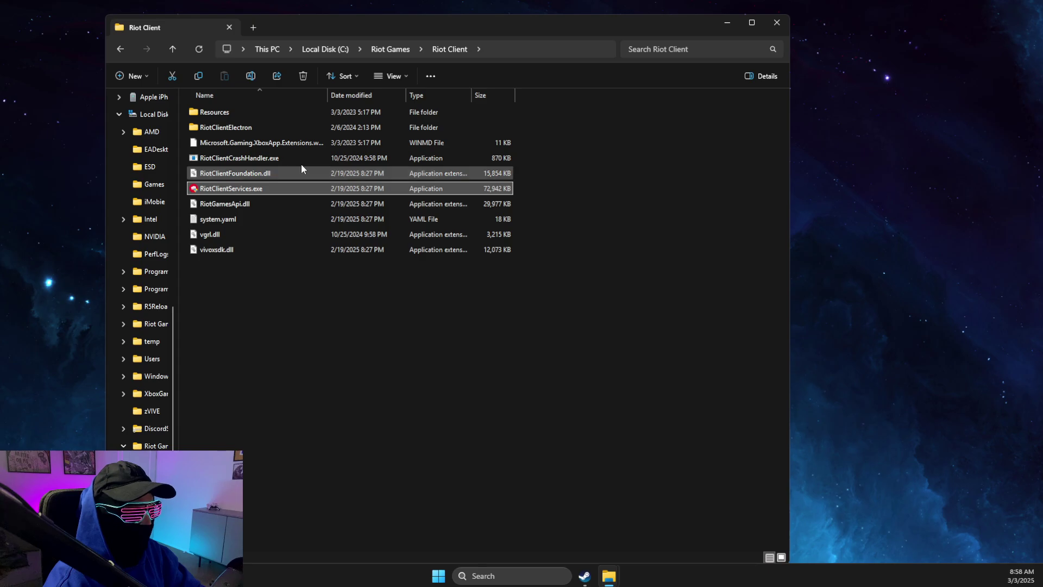
pyautogui.click(523, 49)
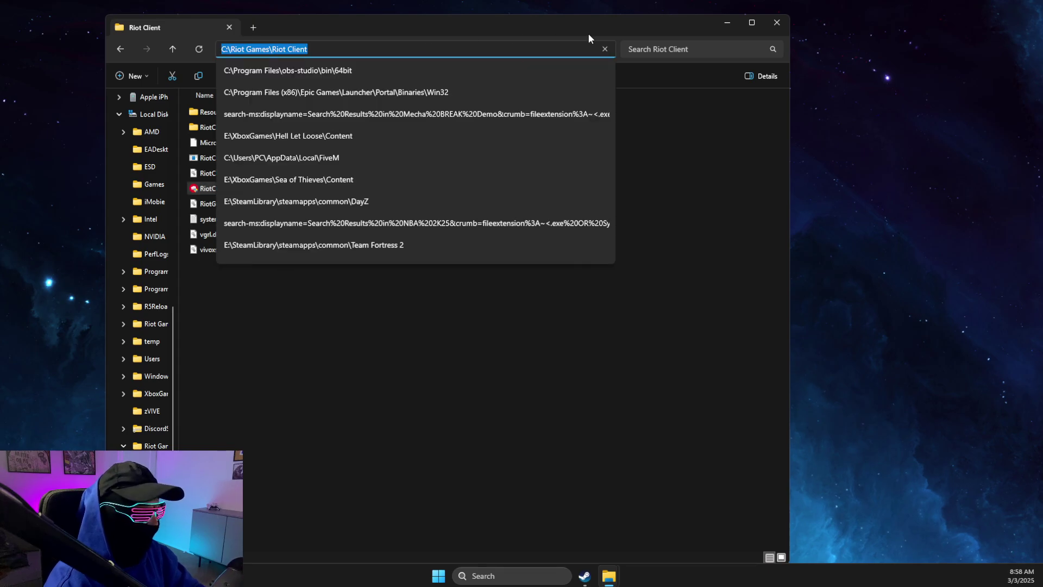
# Open Windows Defender Firewall's allowed apps list and unlock it for changes.
pyautogui.click(777, 22)
pyautogui.click(502, 576)
pyautogui.write('windows PowerShell')
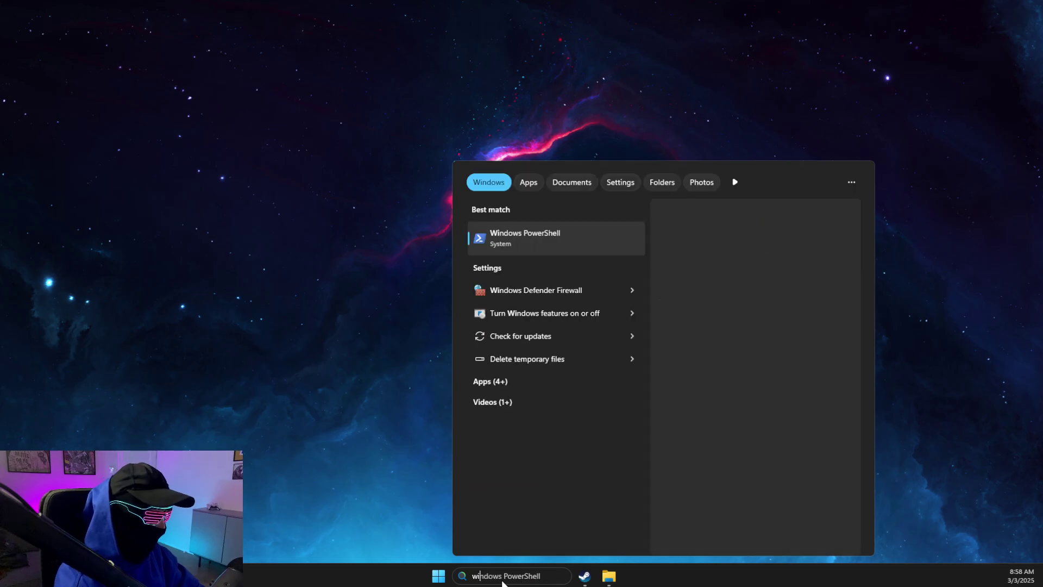
pyautogui.click(481, 293)
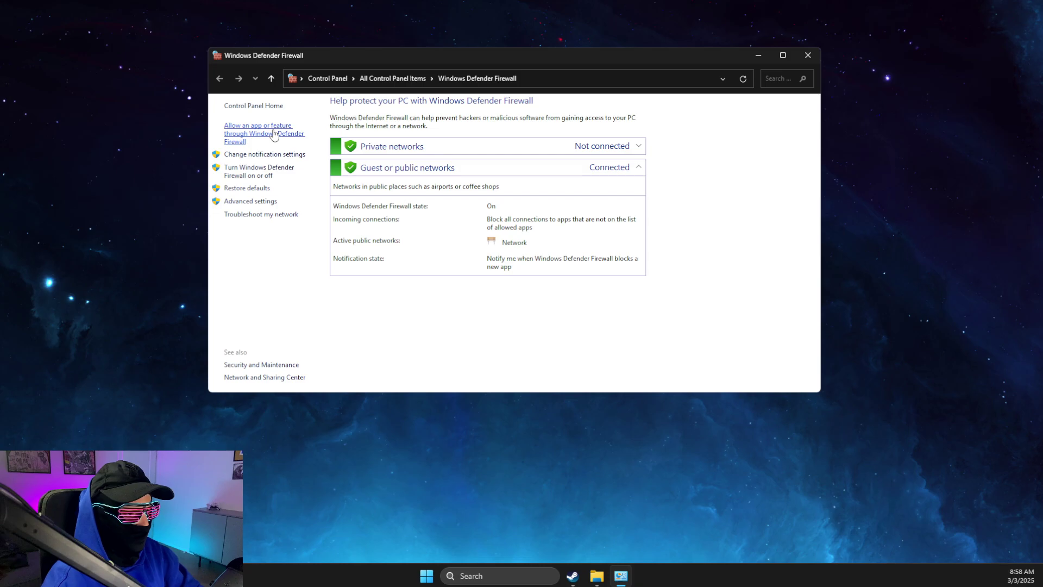
pyautogui.click(275, 134)
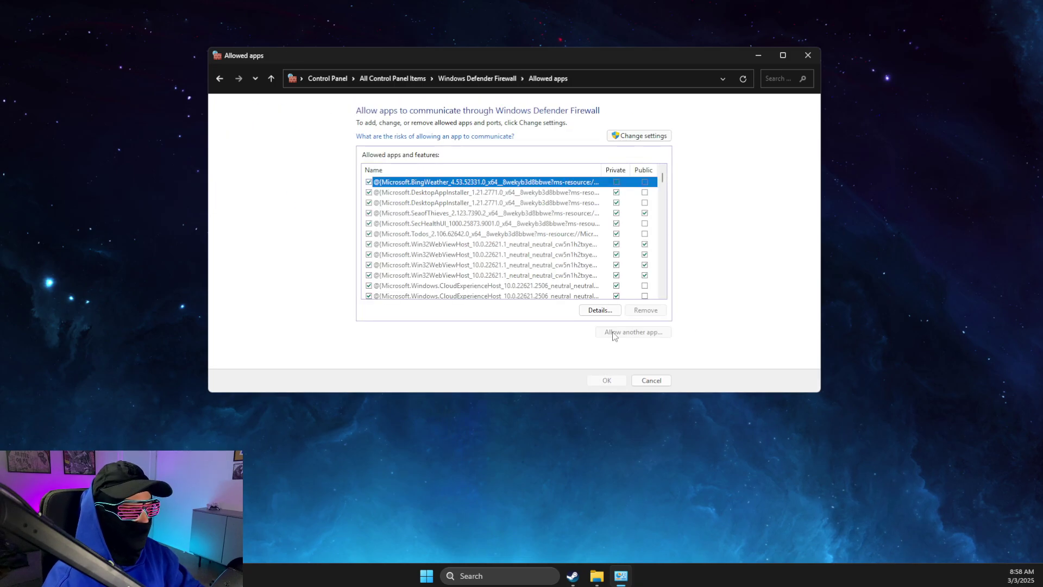
pyautogui.click(625, 135)
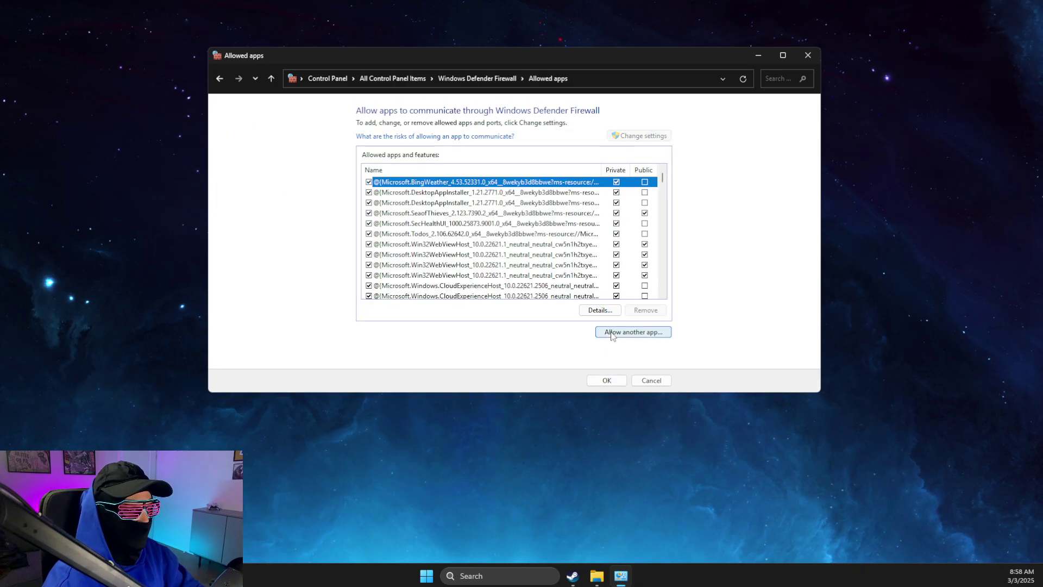
# Browse to RiotClientServices.exe in the Riot Client folder as another app to allow.
pyautogui.click(614, 333)
pyautogui.click(584, 280)
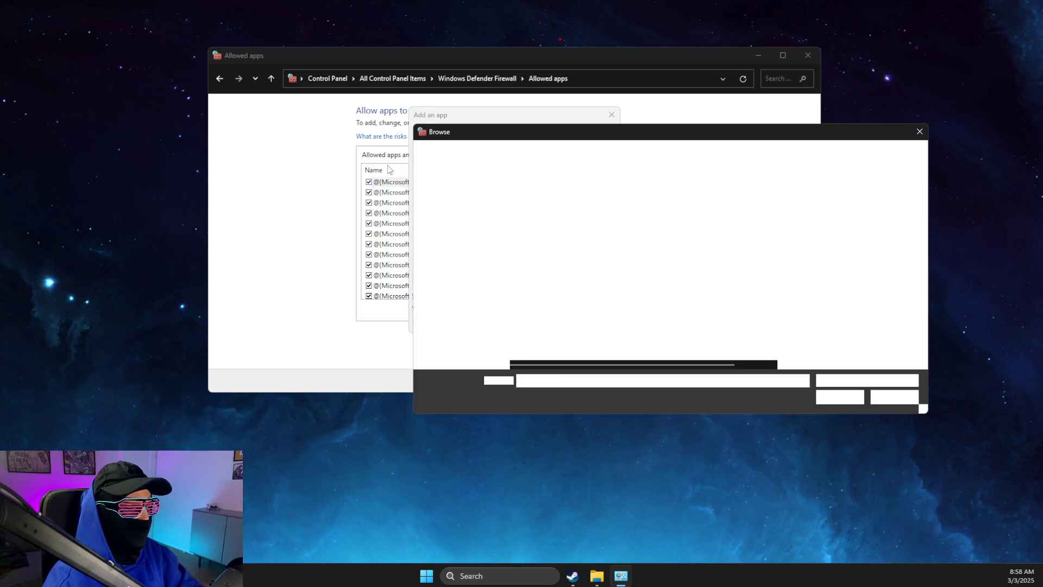
pyautogui.click(710, 156)
pyautogui.write('C:\\Riot Games\\Riot Client')
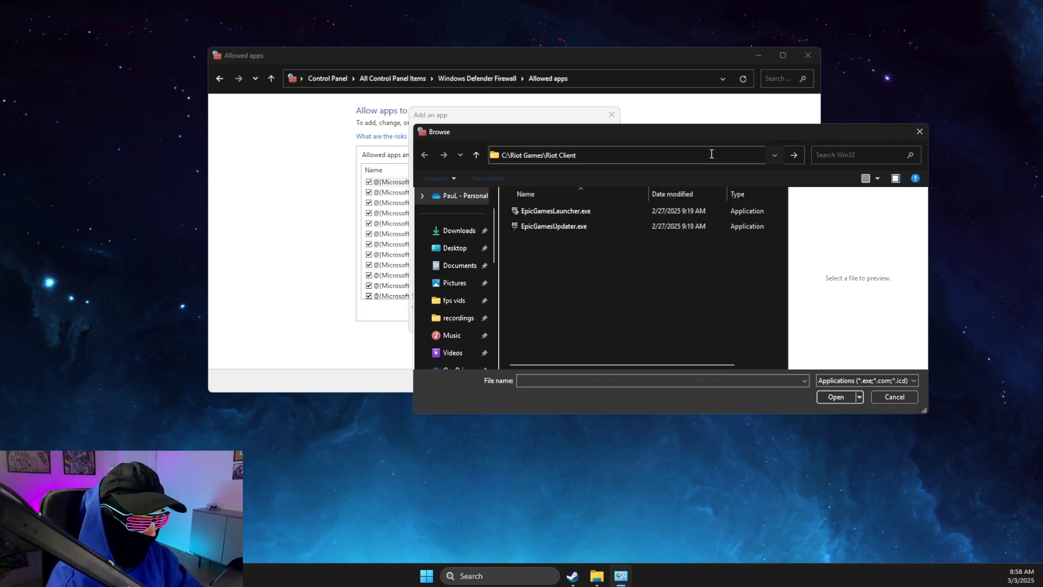
pyautogui.press('Return')
pyautogui.click(573, 255)
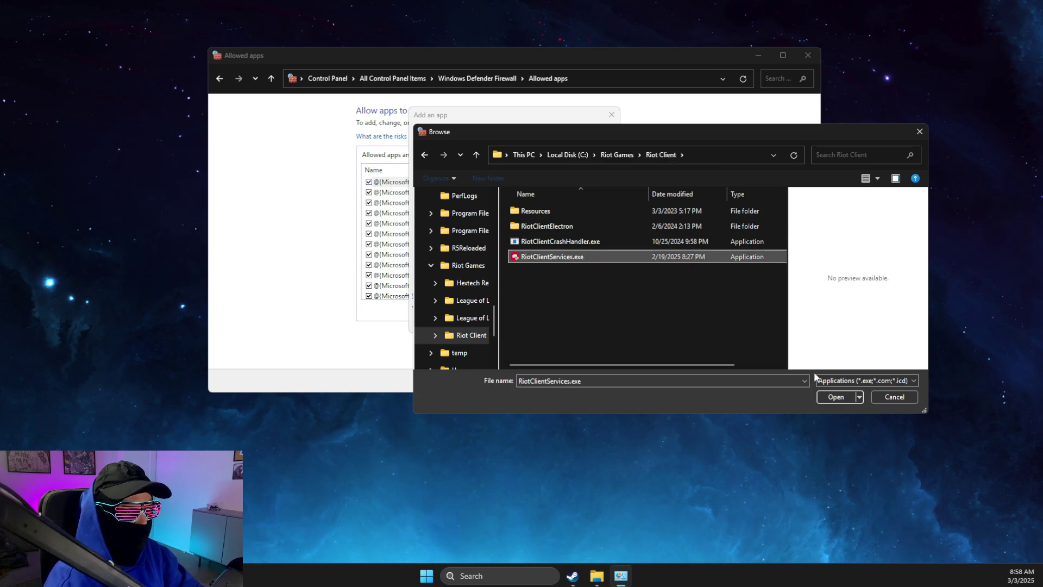
pyautogui.click(831, 397)
# Try adding Riot Client, dismiss the already-allowed error, and cancel back to the firewall page.
pyautogui.click(563, 322)
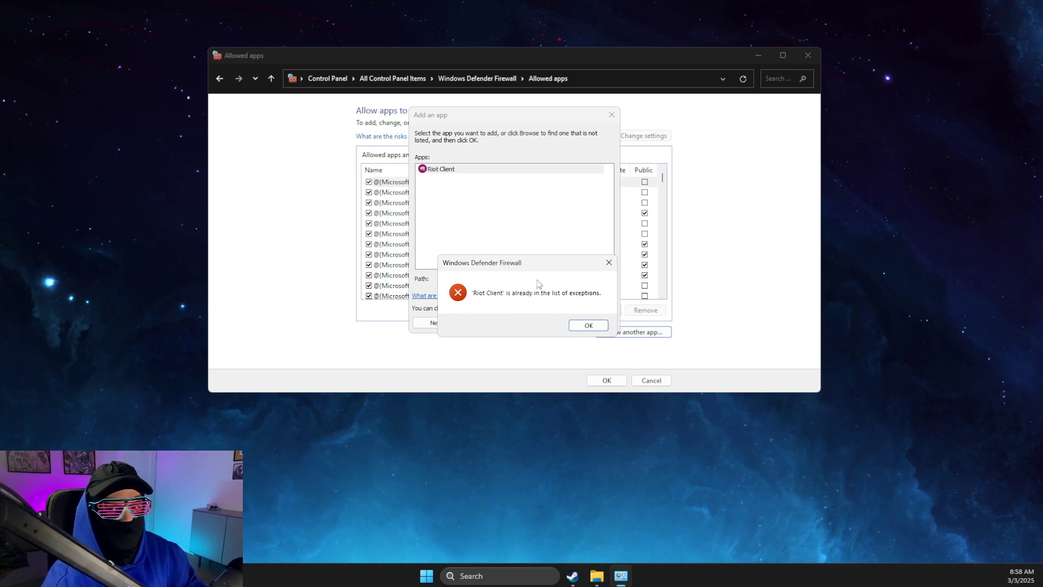
pyautogui.click(578, 324)
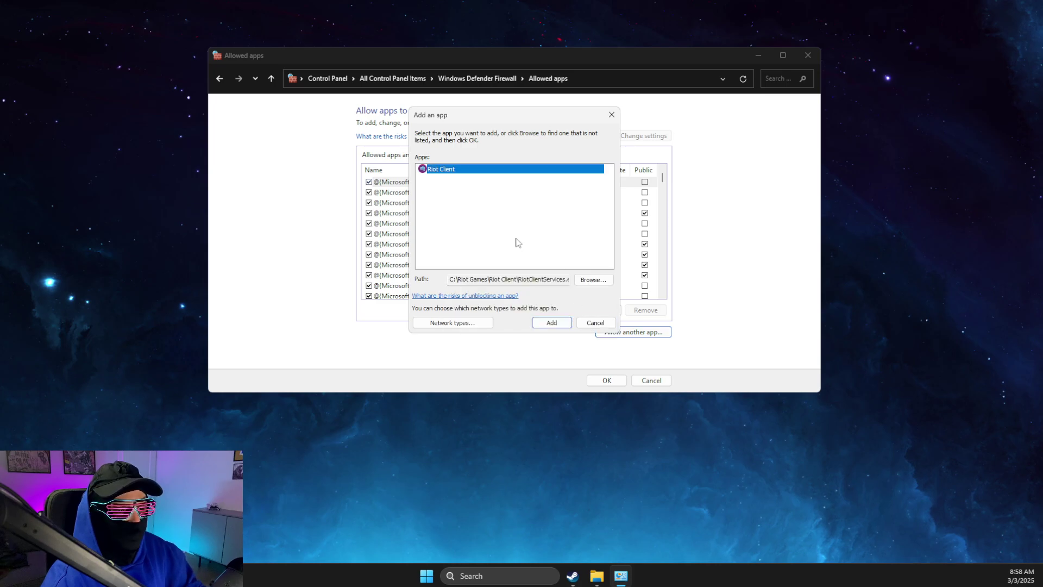
pyautogui.click(589, 323)
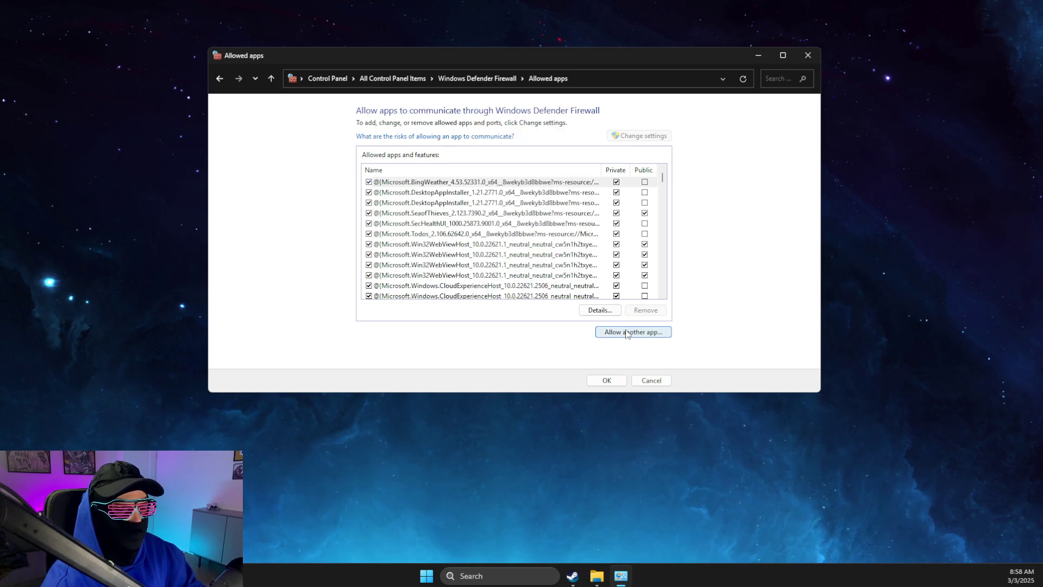
pyautogui.click(612, 381)
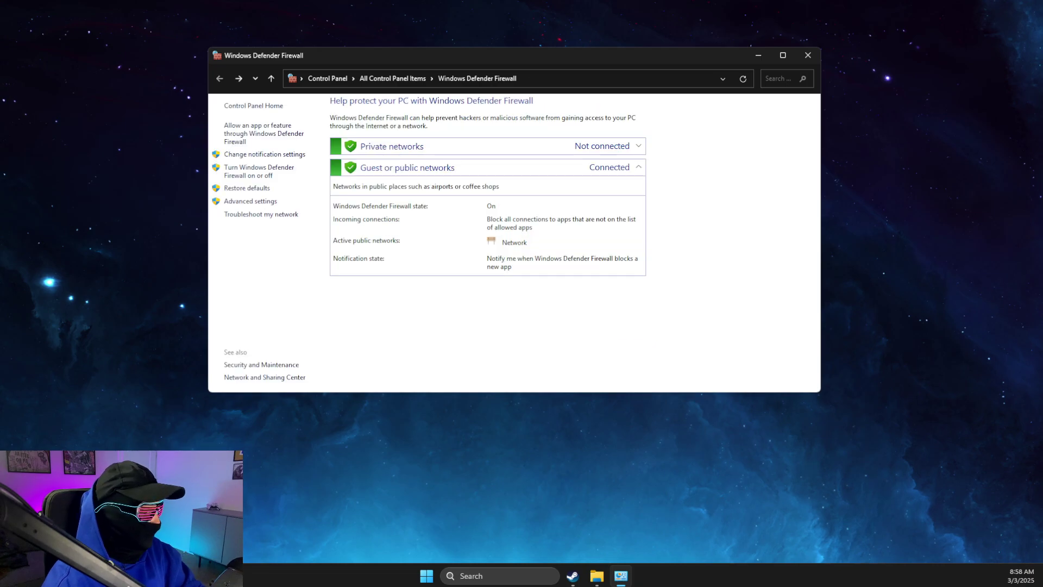
# Close the firewall window and open Settings from Windows search.
pyautogui.click(807, 56)
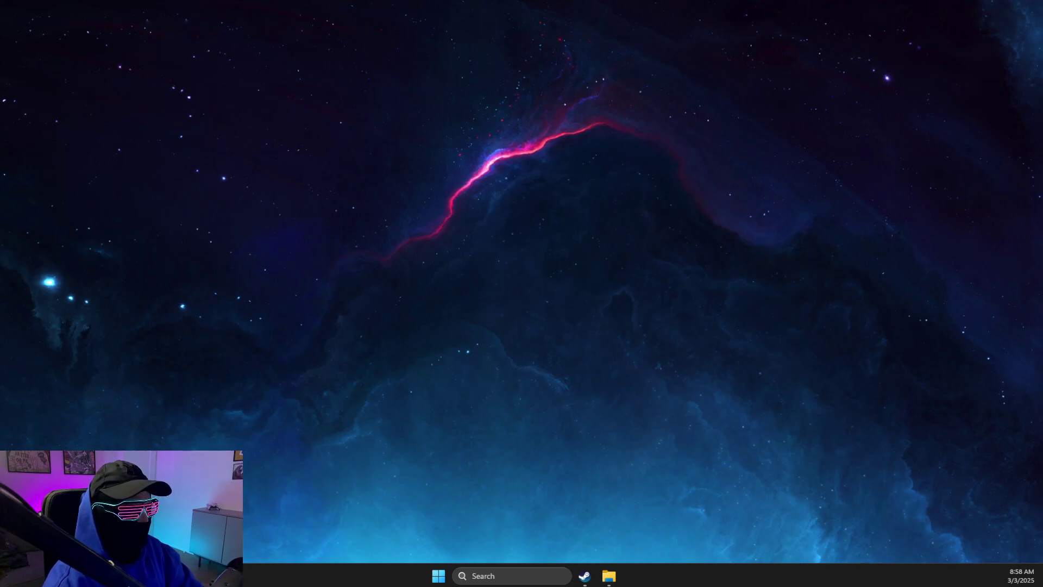
pyautogui.click(494, 576)
pyautogui.write('settings')
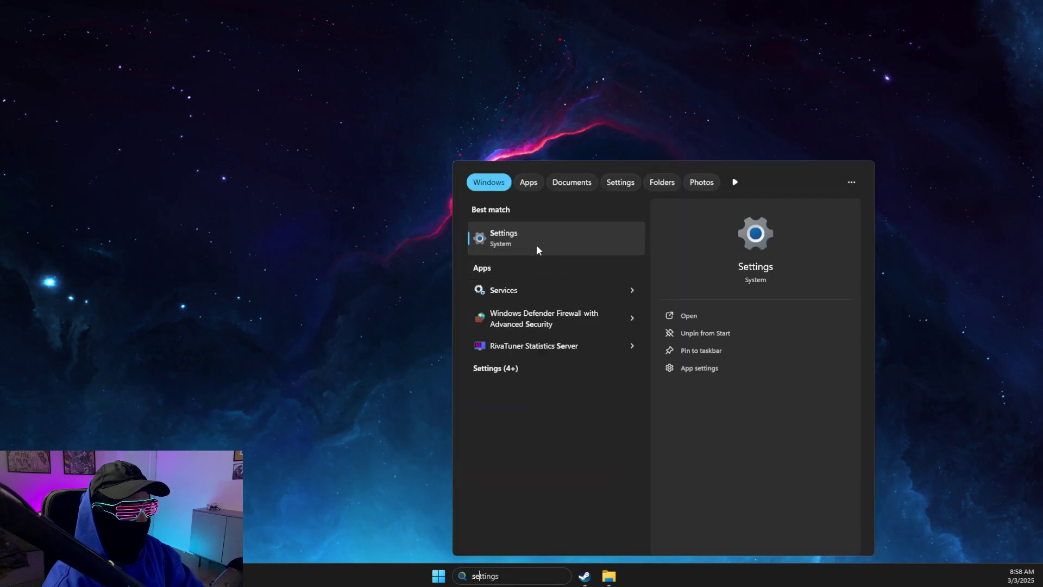
pyautogui.click(536, 244)
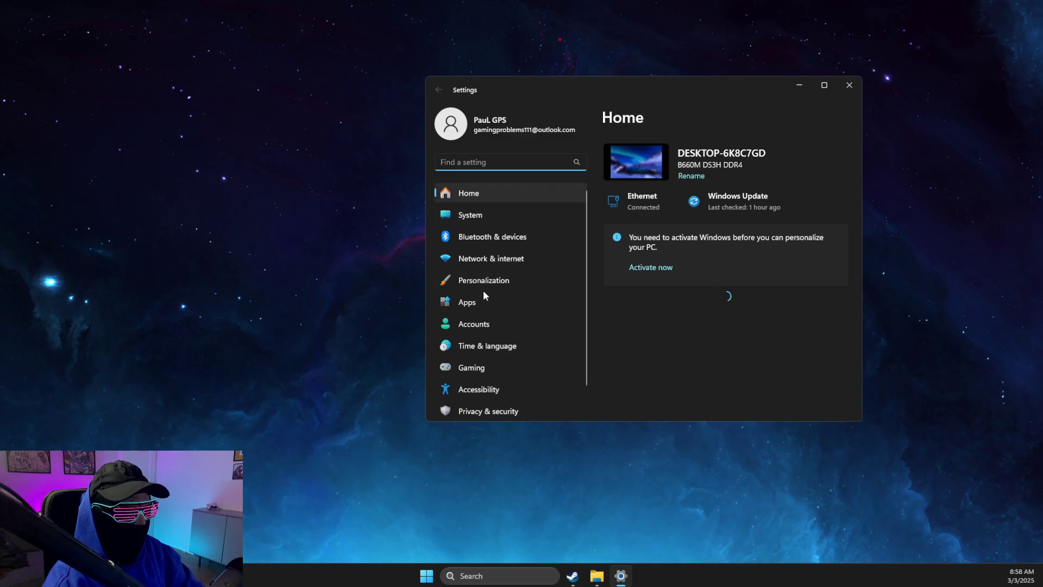
# Go to Network & internet's Advanced network settings and review the adapter list.
pyautogui.click(485, 261)
pyautogui.click(666, 287)
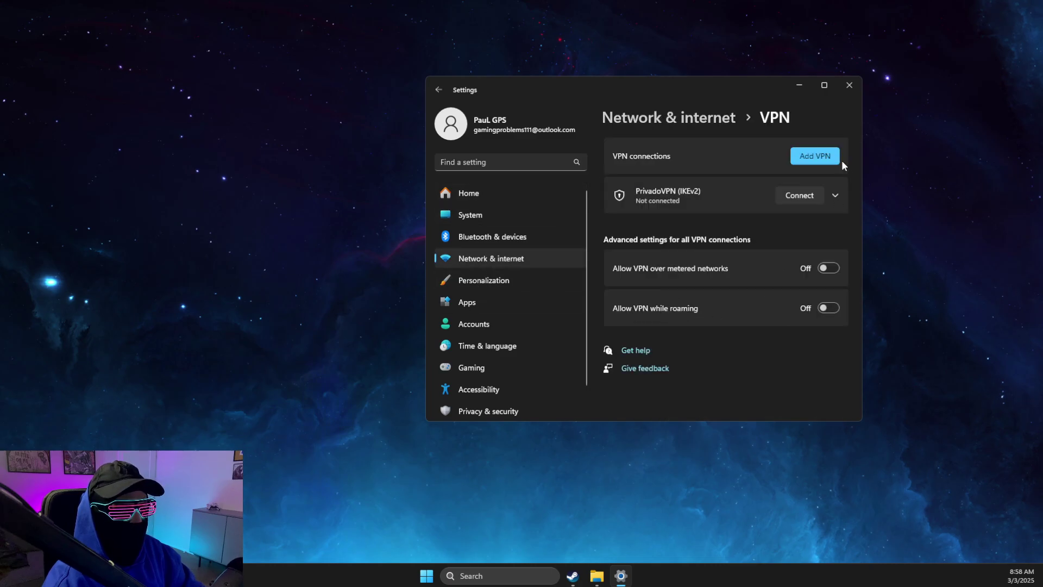
pyautogui.click(438, 89)
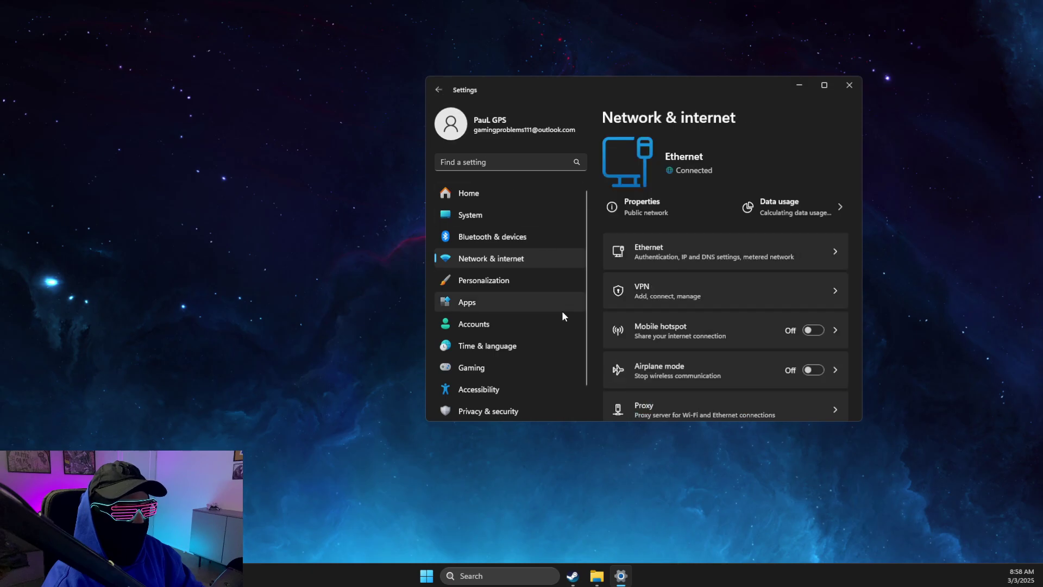
pyautogui.scroll(-3, 649, 371)
pyautogui.scroll(-1, 648, 370)
pyautogui.click(663, 376)
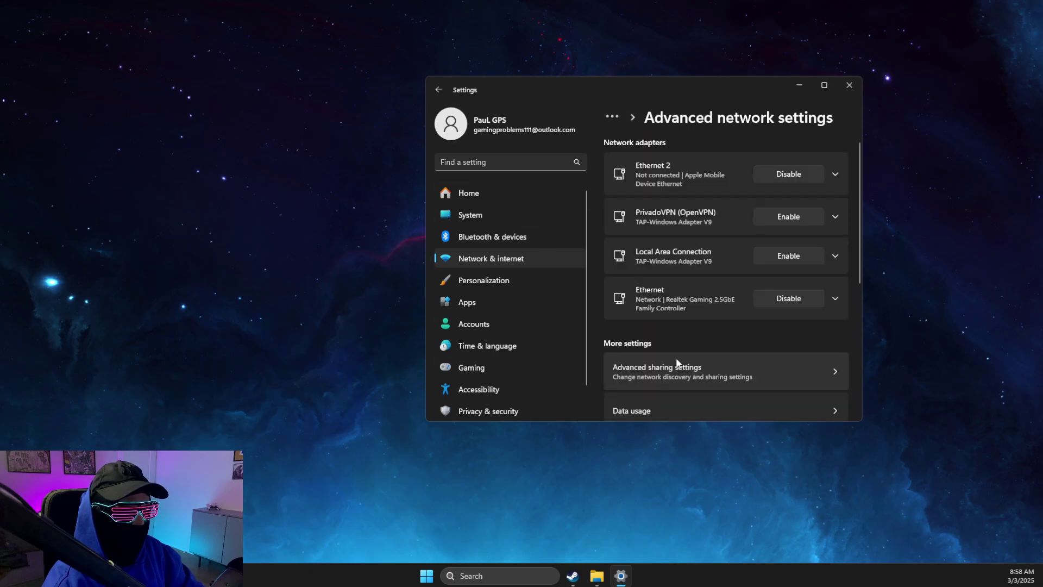
pyautogui.scroll(-3, 686, 266)
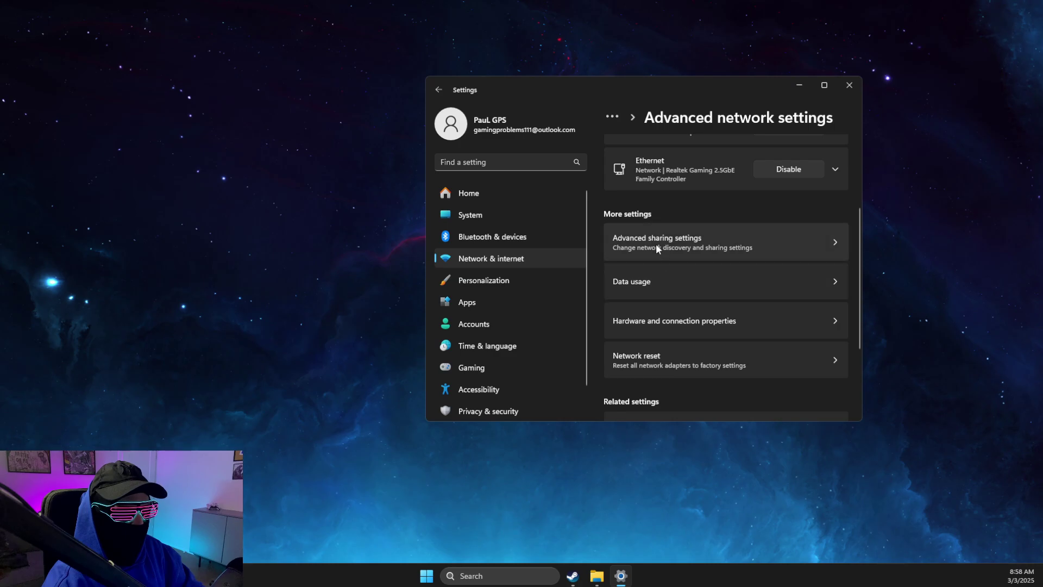
pyautogui.scroll(3, 652, 241)
pyautogui.scroll(-1, 663, 245)
pyautogui.scroll(-3, 664, 247)
pyautogui.scroll(4, 664, 260)
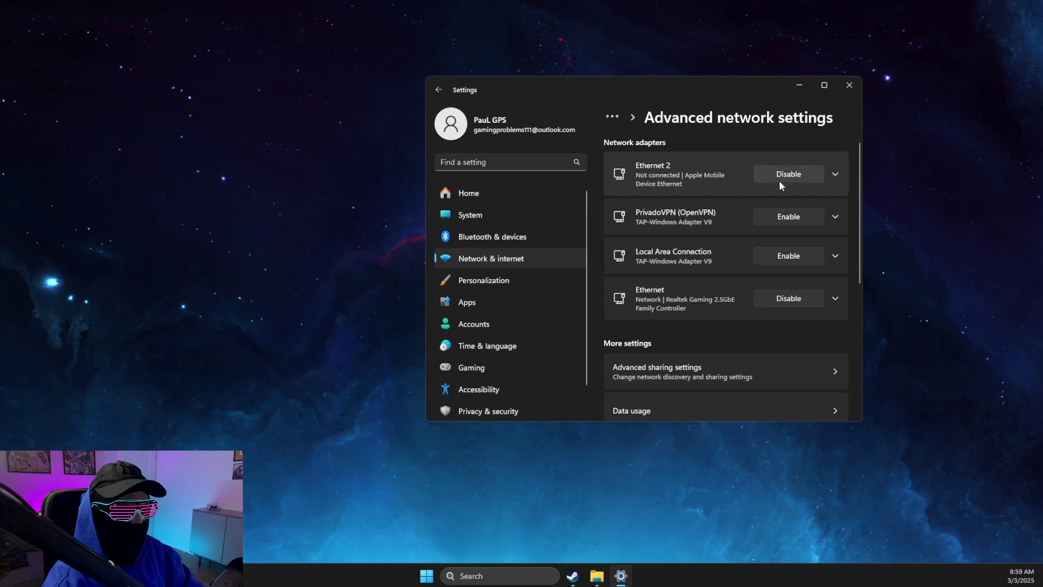
# Set Ethernet 2's IPv4 DNS to preferred 8.8.8.8 and alternate 8.8.4.4.
pyautogui.click(835, 174)
pyautogui.click(778, 312)
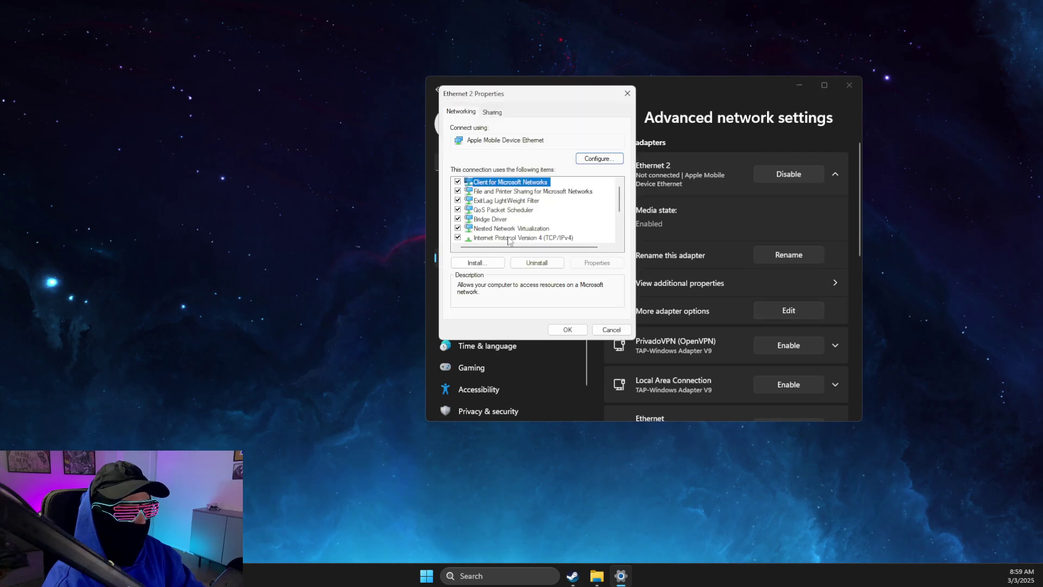
pyautogui.doubleClick(508, 238)
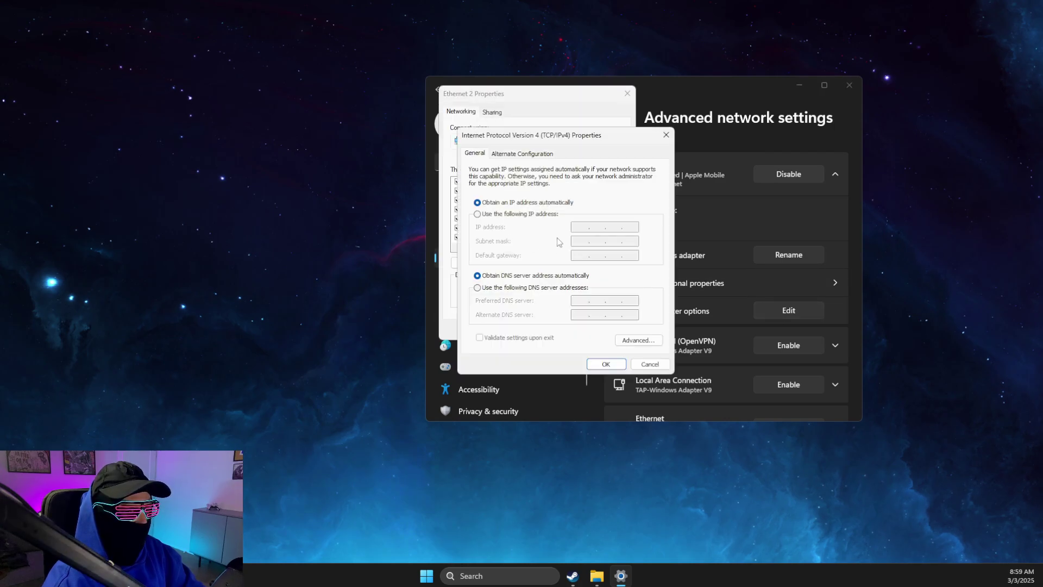
pyautogui.click(479, 288)
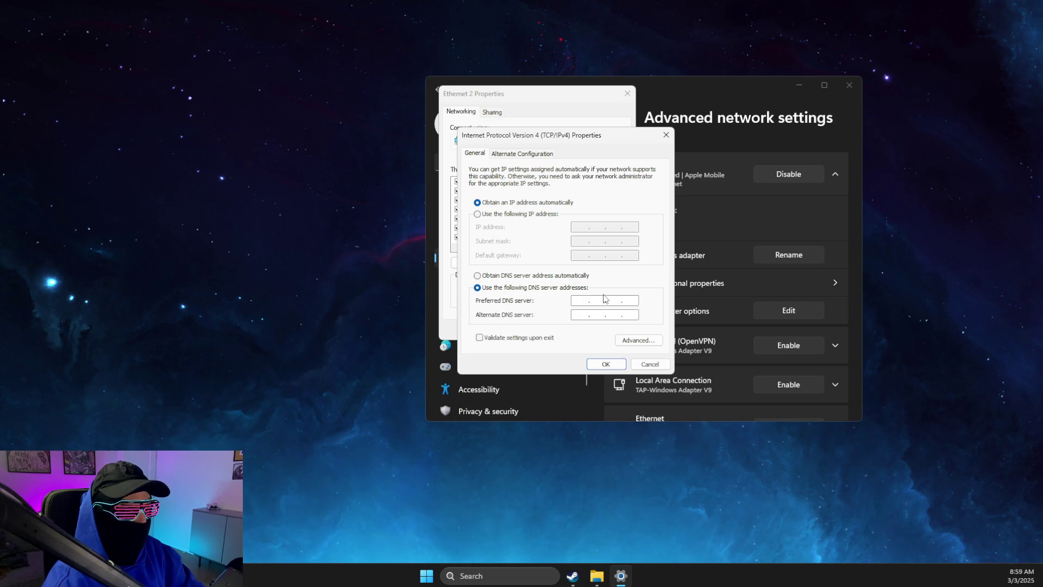
pyautogui.write('9')
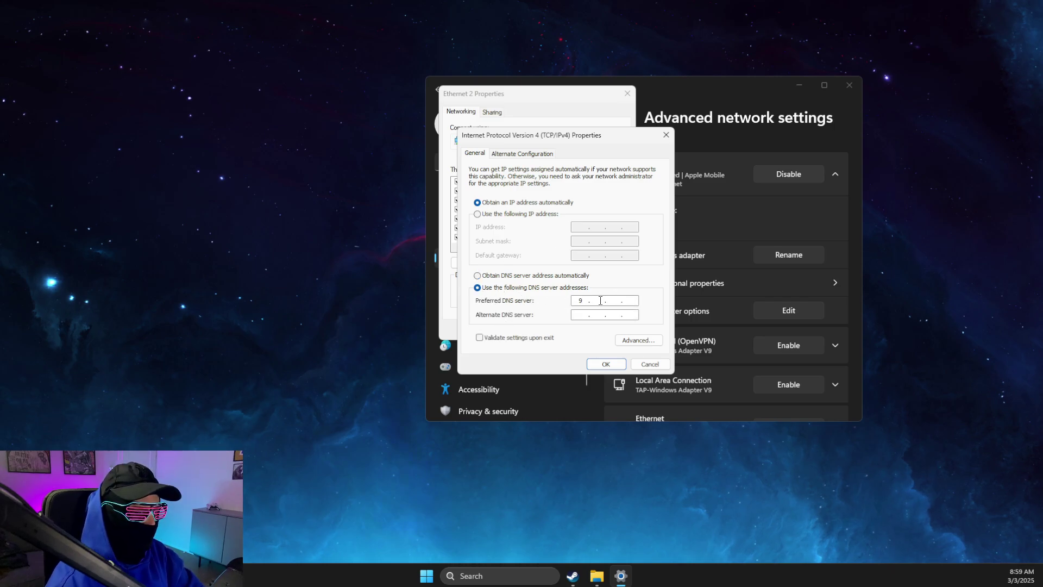
pyautogui.press('BackSpace')
pyautogui.write('8 ')
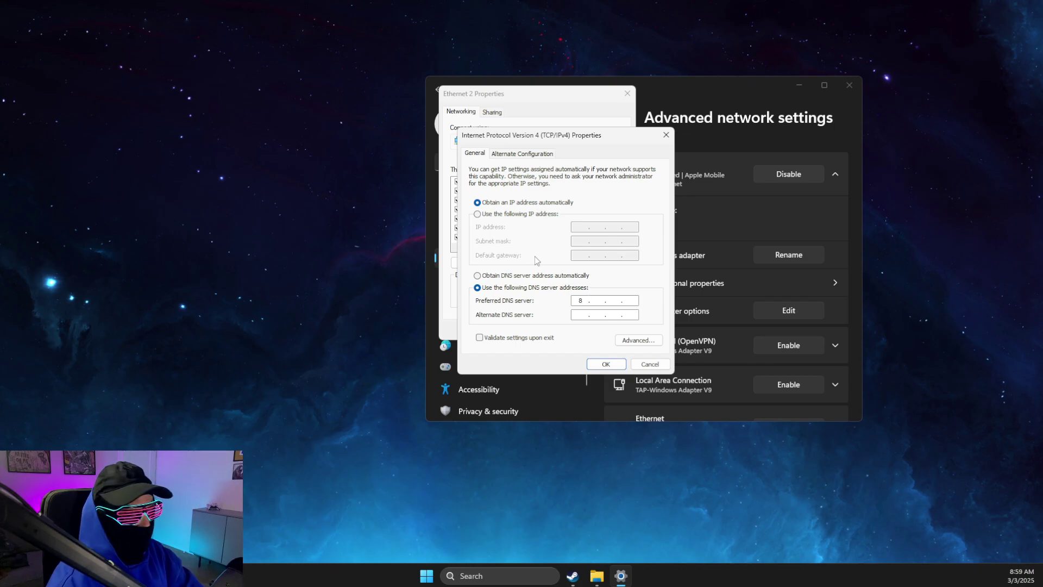
pyautogui.write('. 8')
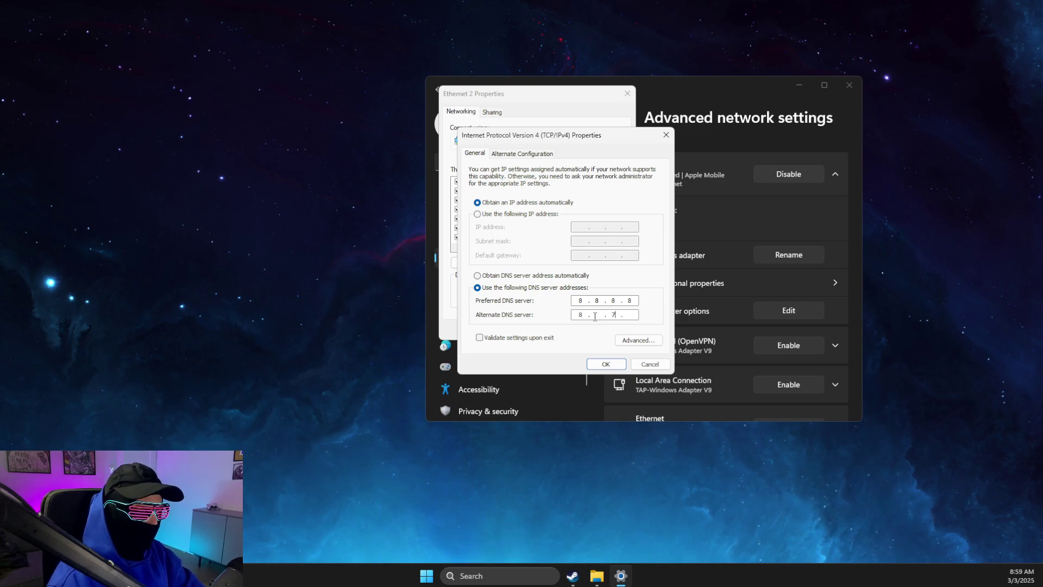
pyautogui.press('BackSpace')
pyautogui.write('4')
pyautogui.click(605, 364)
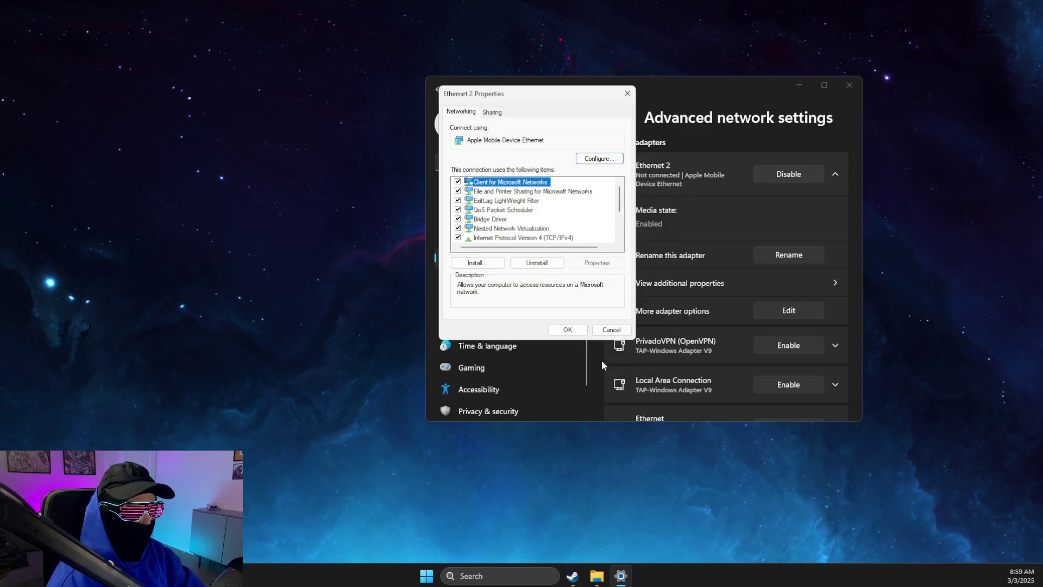
# Apply the Ethernet 2 properties, view the Network reset page, then close Settings.
pyautogui.click(582, 330)
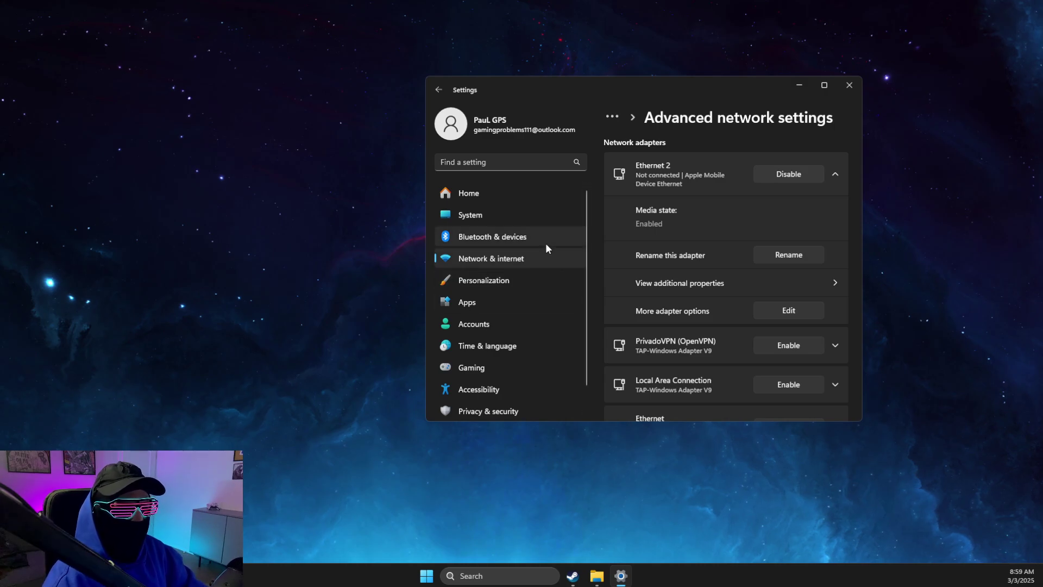
pyautogui.click(497, 258)
pyautogui.scroll(-3, 722, 293)
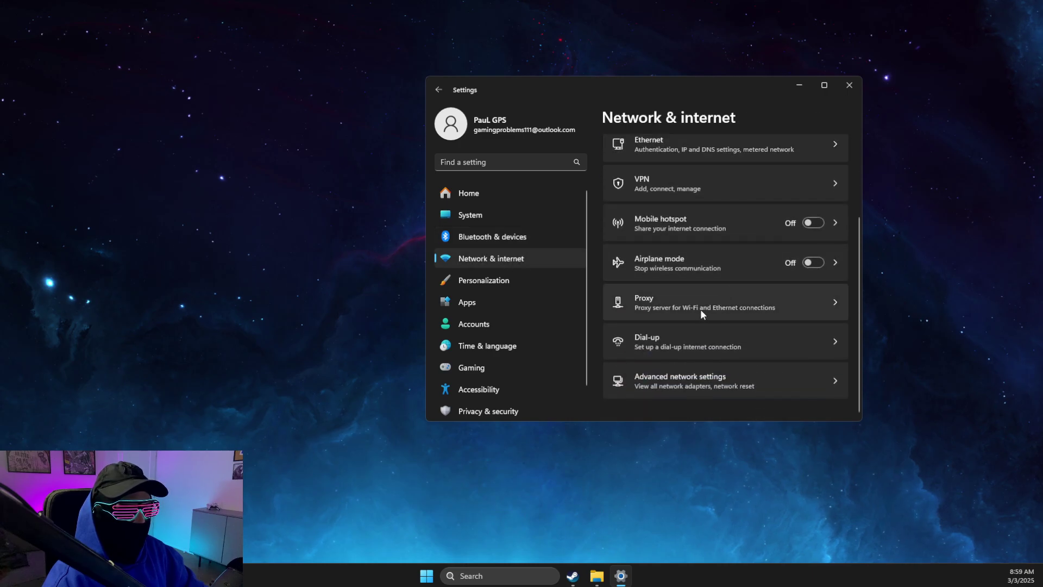
pyautogui.click(684, 379)
pyautogui.scroll(-2, 720, 307)
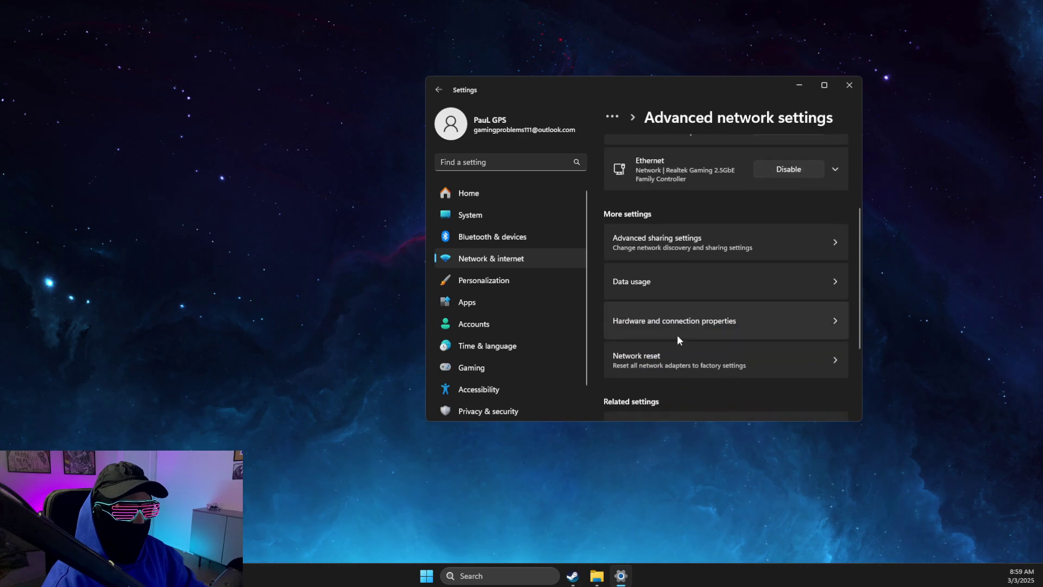
pyautogui.click(671, 356)
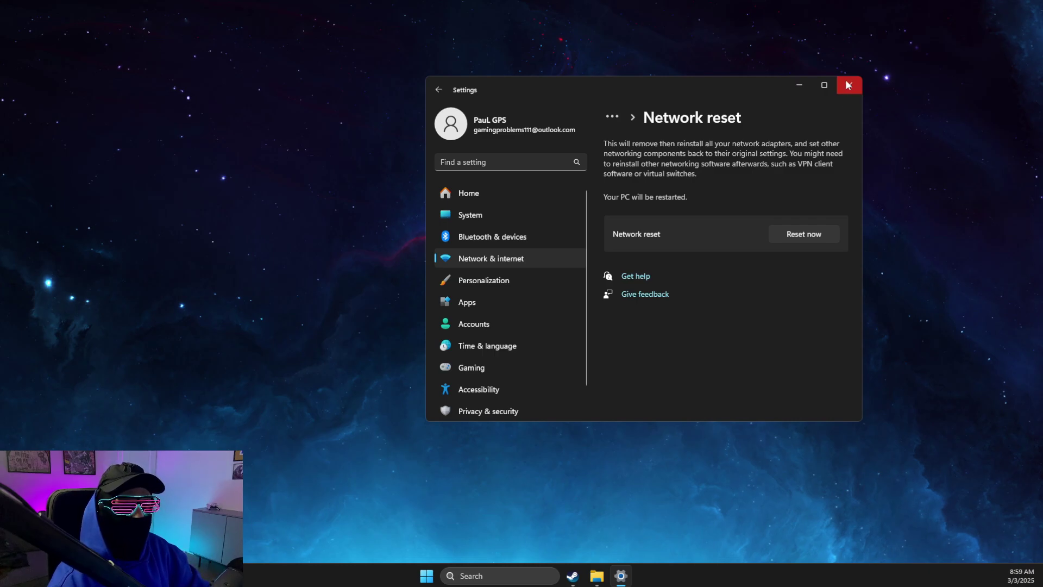
pyautogui.click(848, 85)
# Open an administrator Command Prompt and try the first, mistyped Vanguard service delete commands.
pyautogui.click(489, 577)
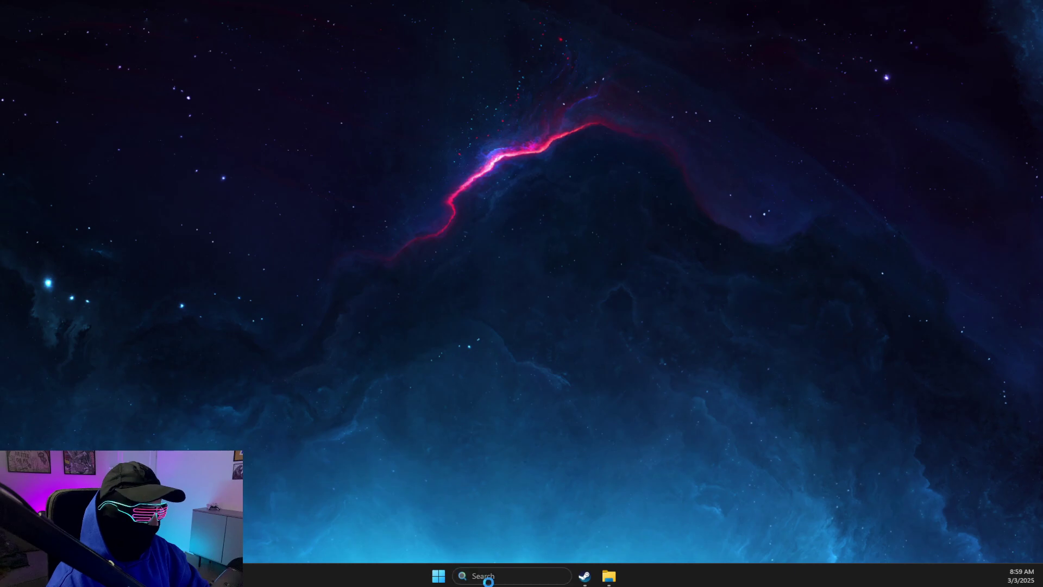
pyautogui.write('cmd')
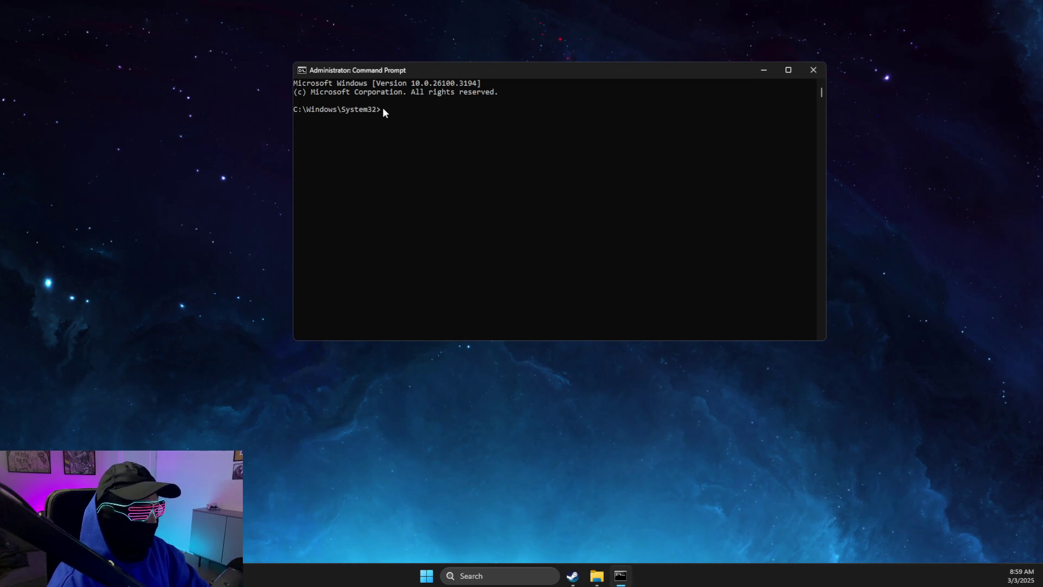
pyautogui.write('delete vgv')
pyautogui.press('BackSpace')
pyautogui.write('c')
pyautogui.press('Return')
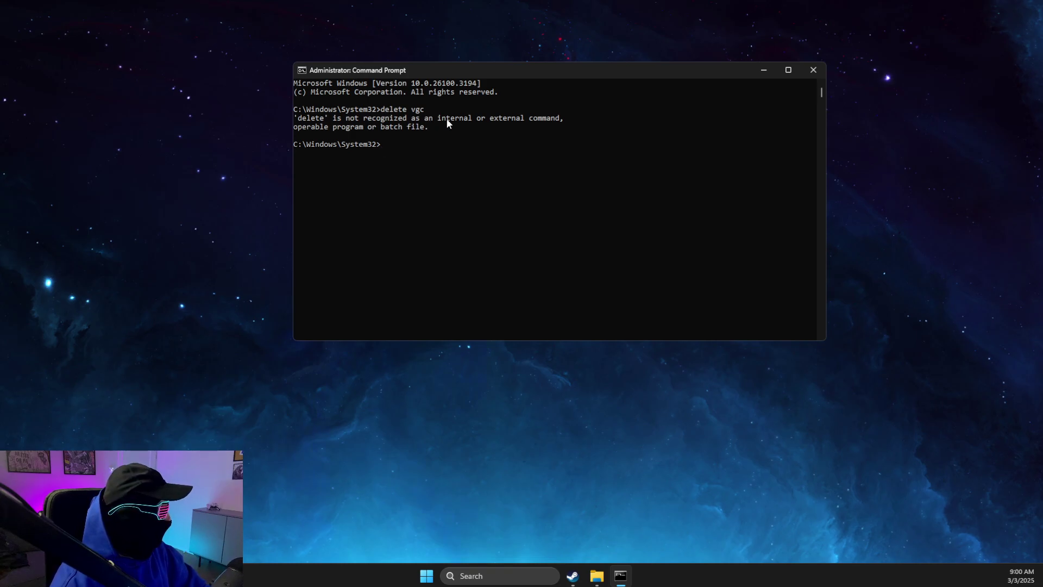
pyautogui.write('sc delete ')
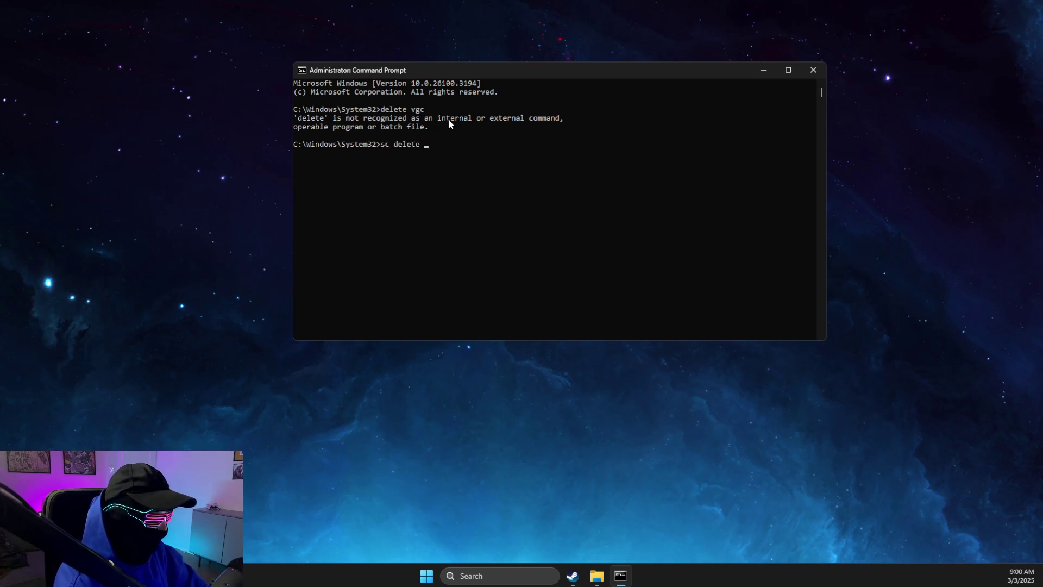
pyautogui.write('vgv')
pyautogui.press('Return')
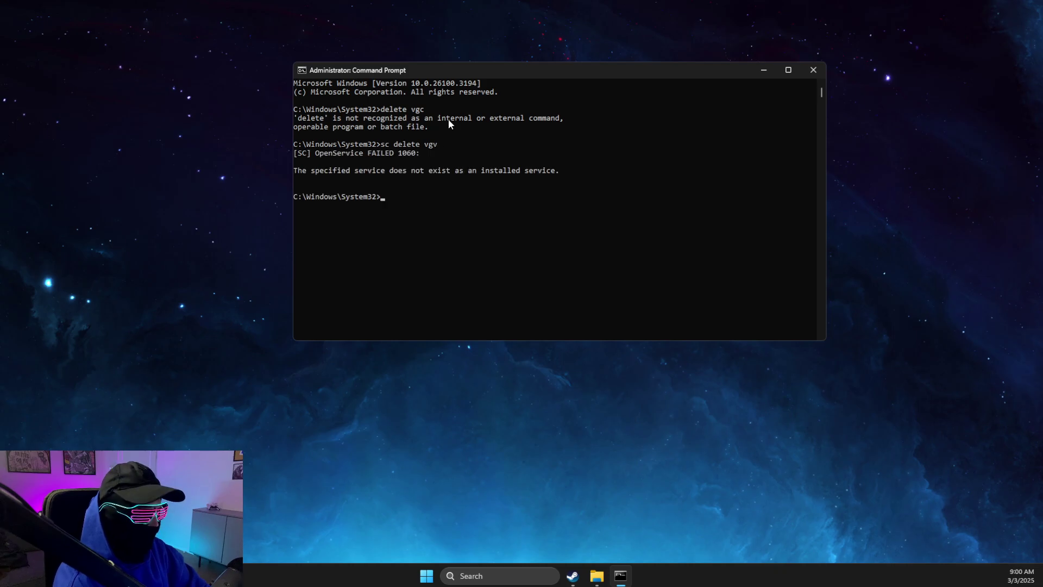
# Delete the vgc and vgk services with sc delete.
pyautogui.write('sc delete vgc')
pyautogui.press('Return')
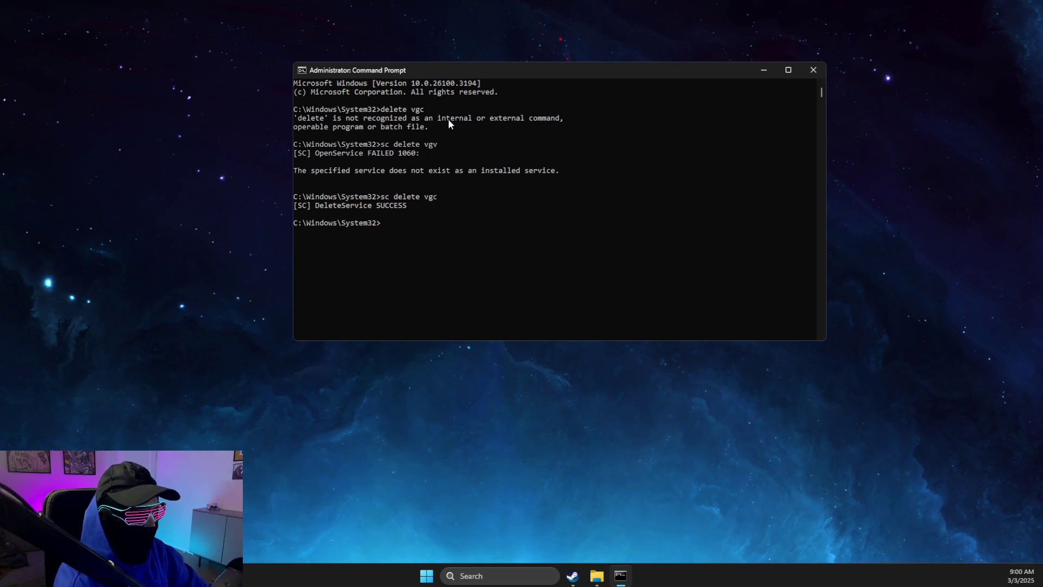
pyautogui.write('sc ')
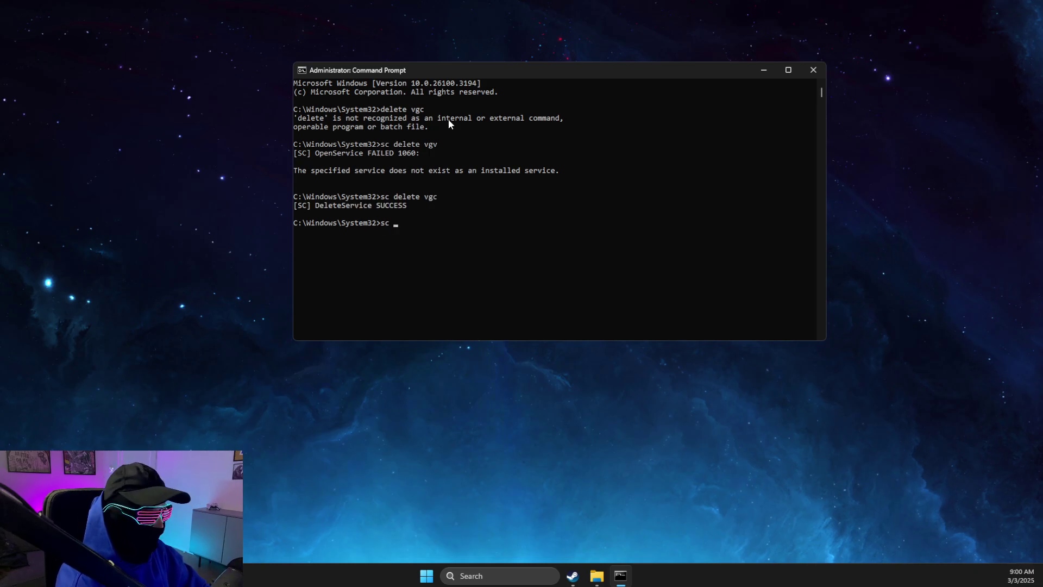
pyautogui.write('delete')
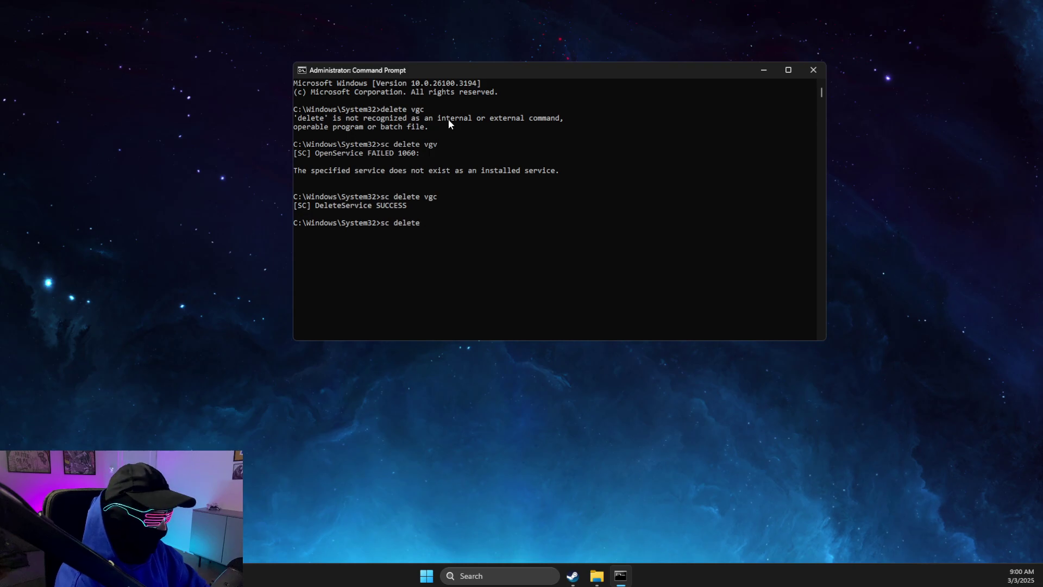
pyautogui.write(' vgk')
pyautogui.press('Return')
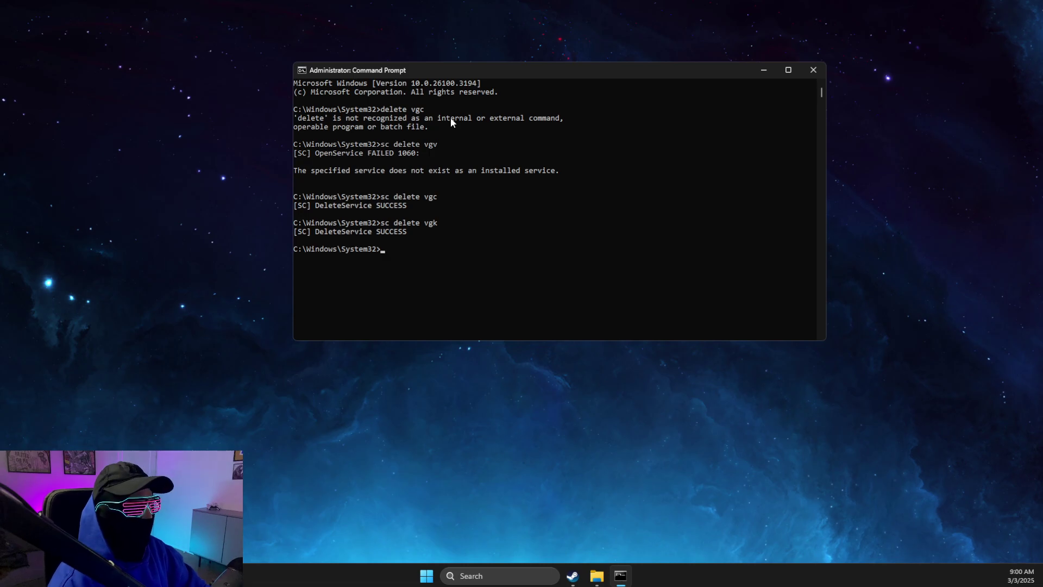
# Flush DNS with ipconfig /flushdns and reset Winsock with netsh winsock reset.
pyautogui.write('ipconfig /flushdns')
pyautogui.press('Return')
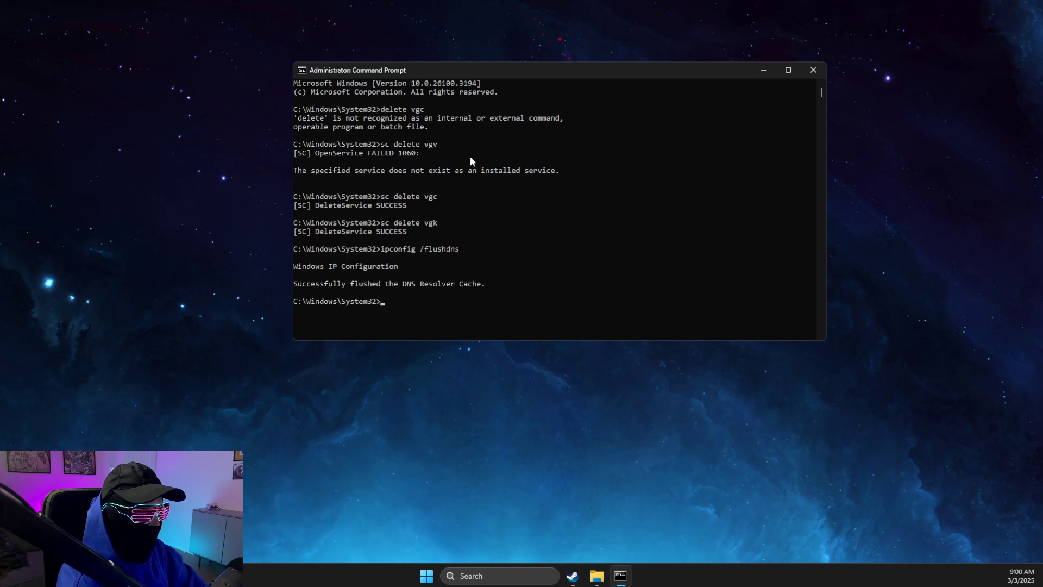
pyautogui.write('netsh winsock reset')
pyautogui.press('Return')
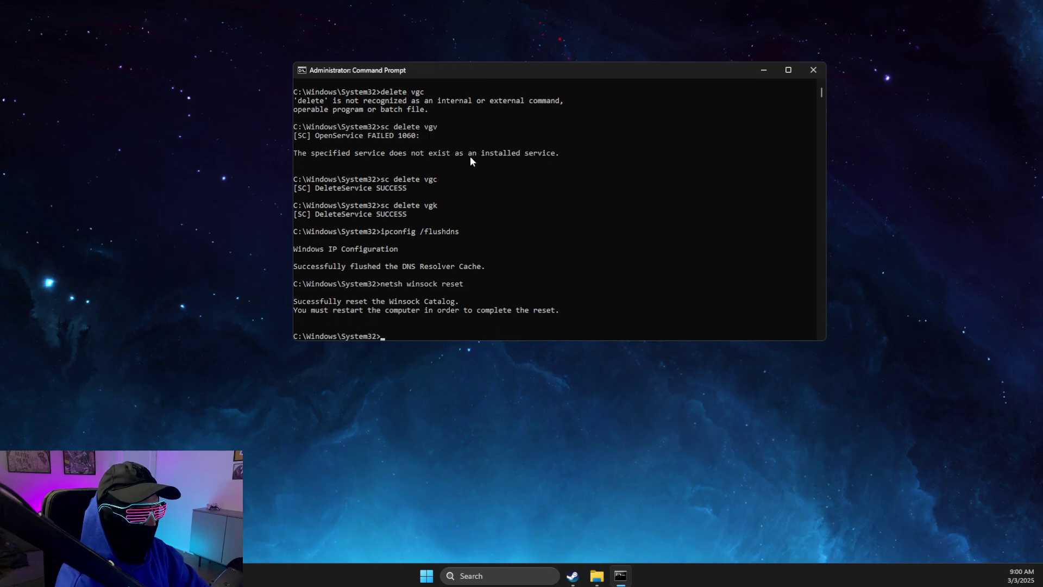
pyautogui.click(773, 62)
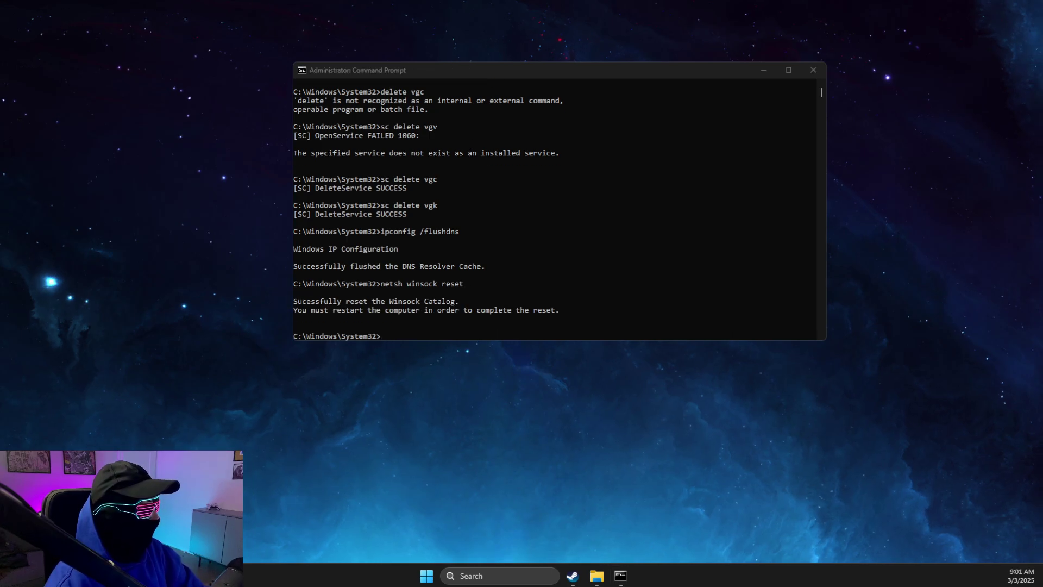
# Find Riot Vanguard in Installed apps by searching 'vang' and choose Uninstall.
pyautogui.click(768, 71)
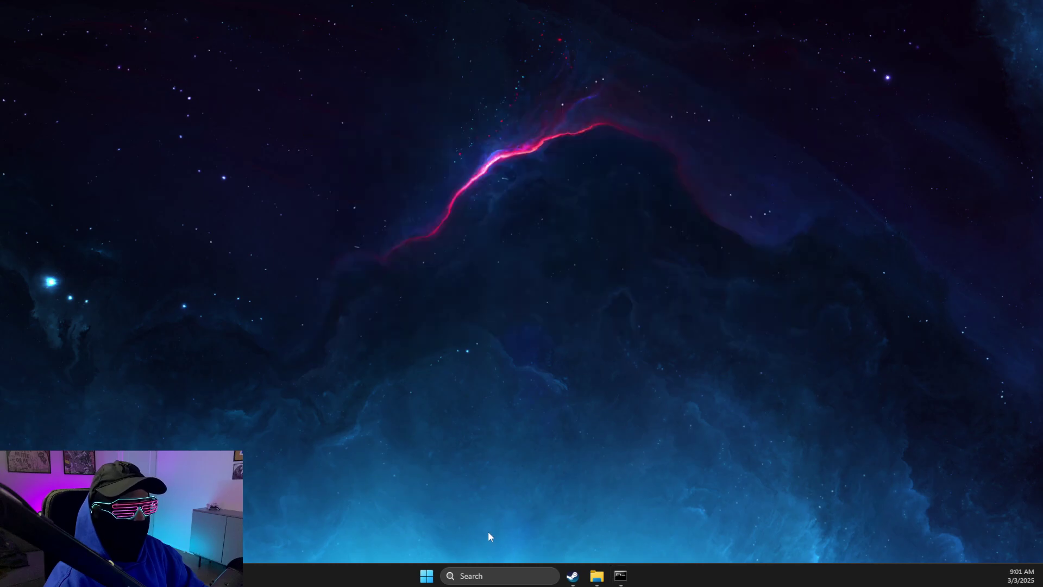
pyautogui.click(494, 577)
pyautogui.write('installed')
pyautogui.click(506, 244)
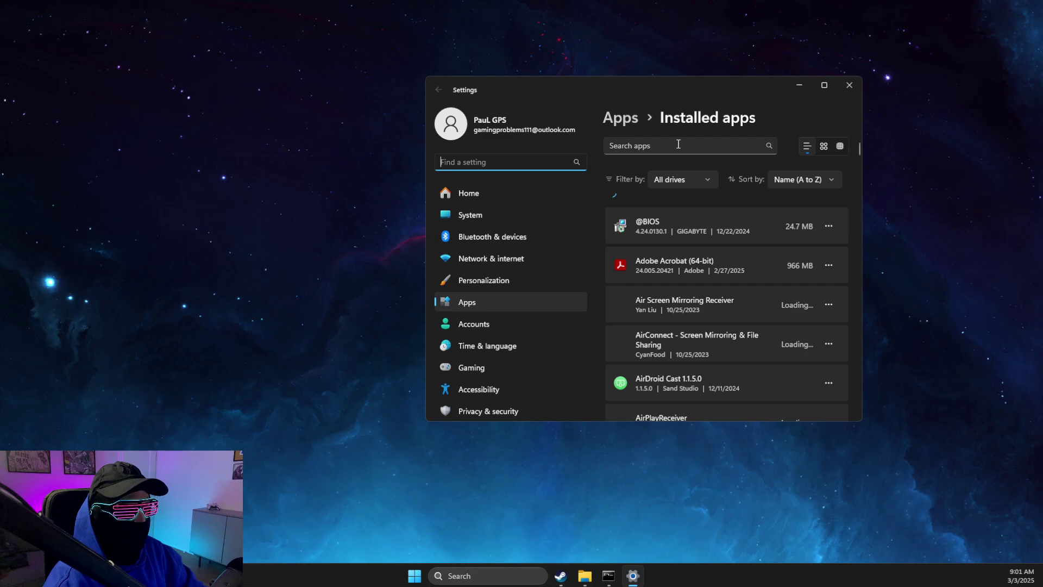
pyautogui.click(678, 144)
pyautogui.write('vang')
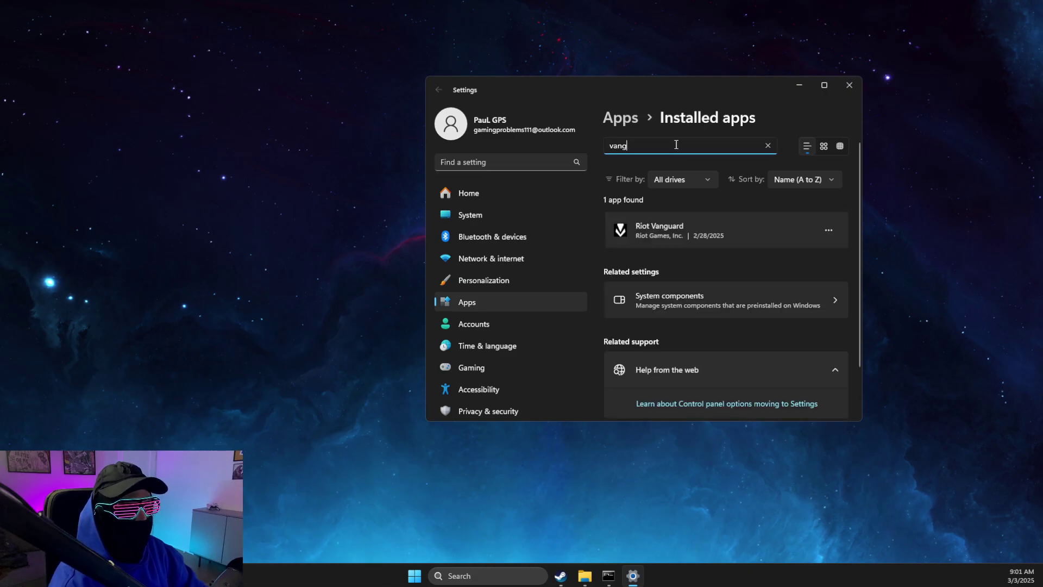
pyautogui.click(827, 232)
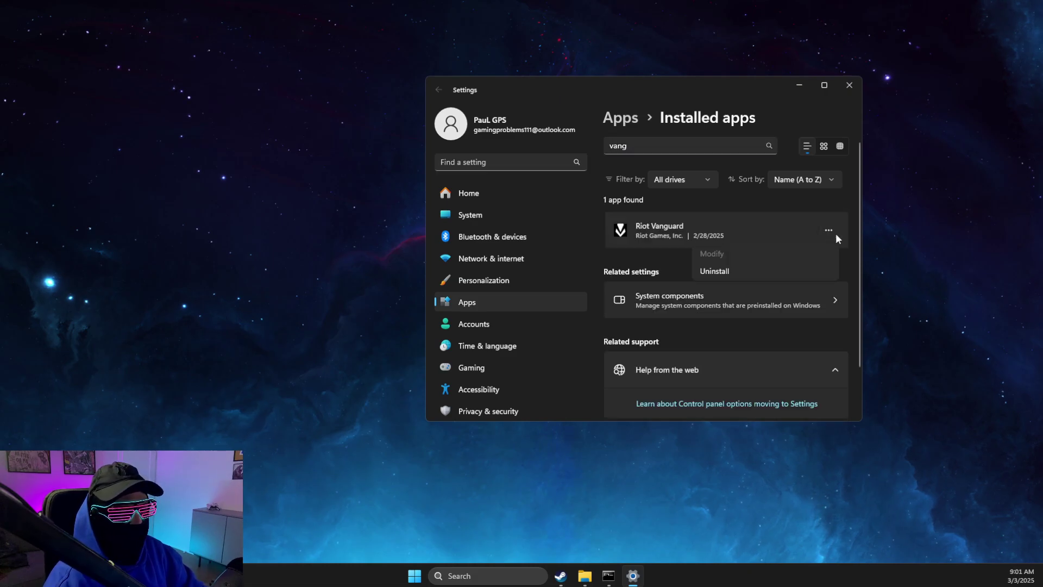
pyautogui.click(722, 272)
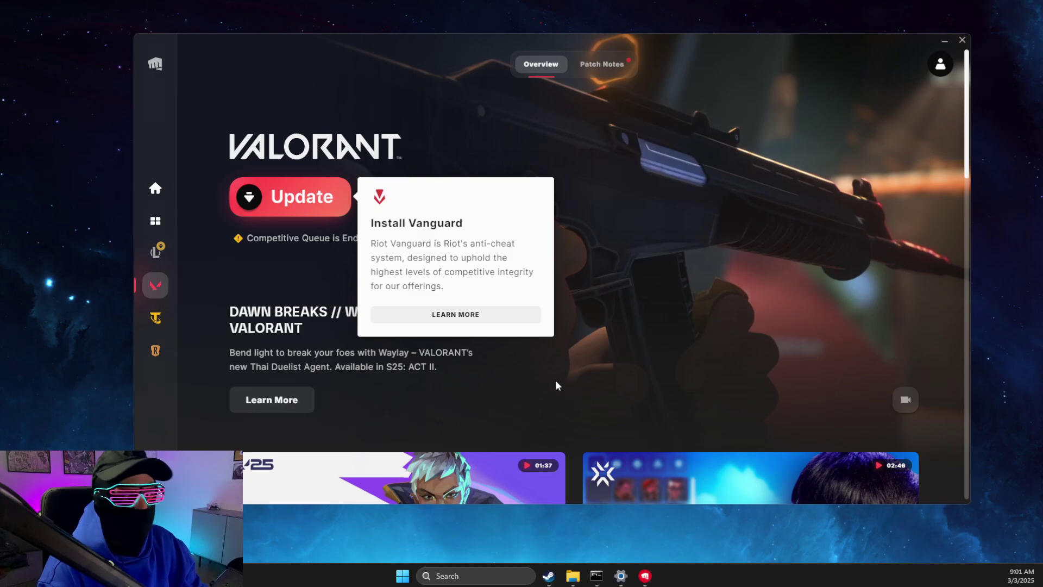
# Start the VALORANT update in Riot Client so Vanguard begins reinstalling.
pyautogui.click(301, 206)
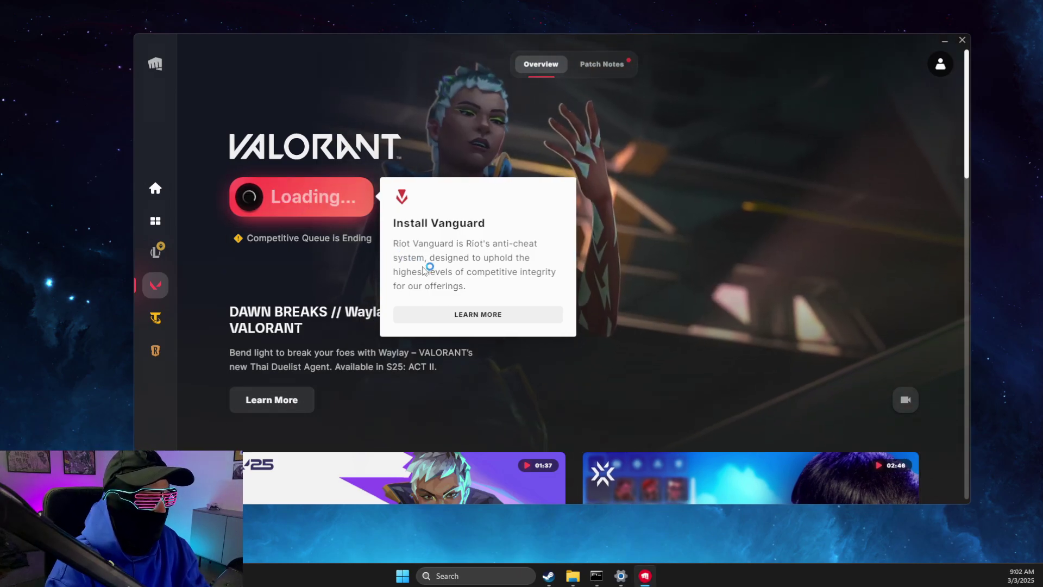